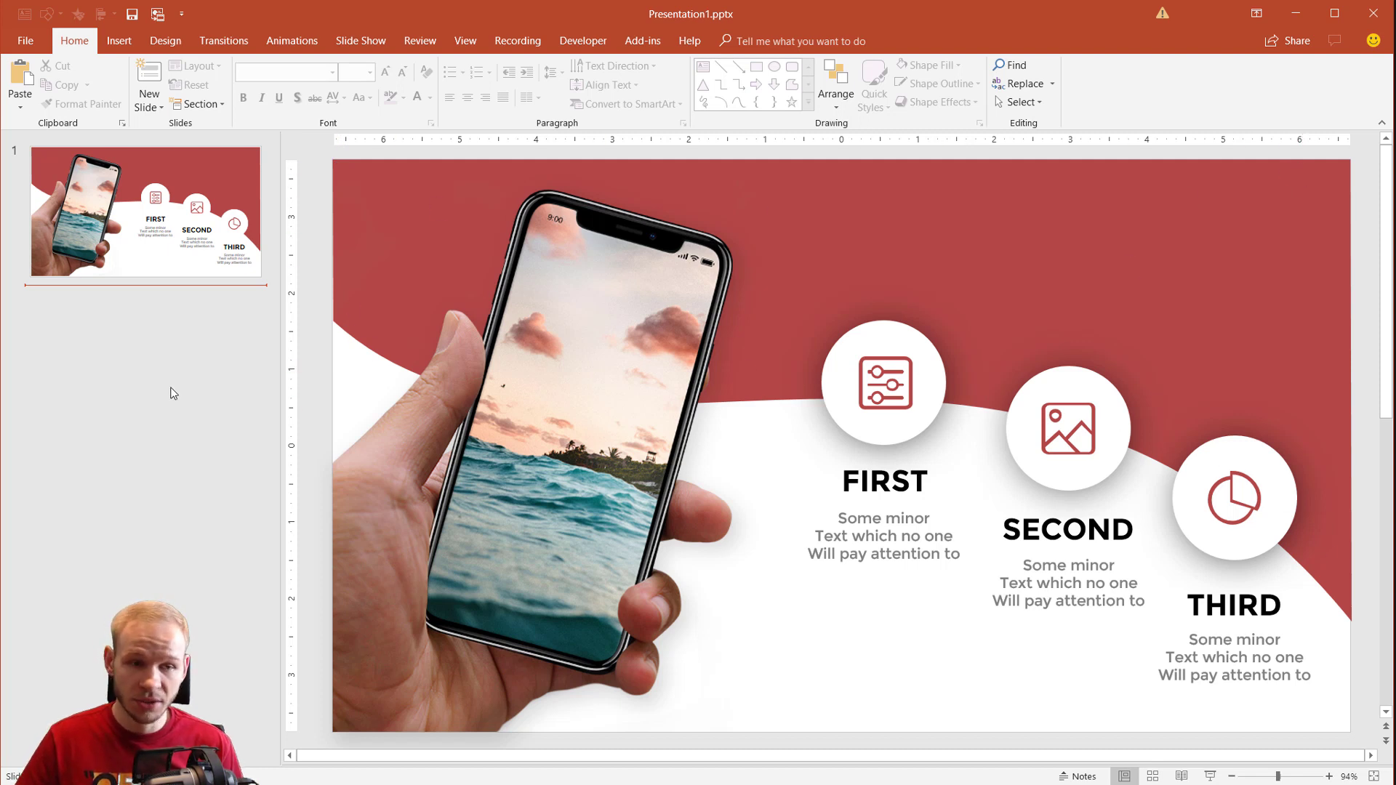
# Bring up the thumbnail pane's context menu to insert a slide after the phone template
pyautogui.rightClick(181, 326)
# Add the new slide and delete its empty title and text placeholders
pyautogui.click(230, 384)
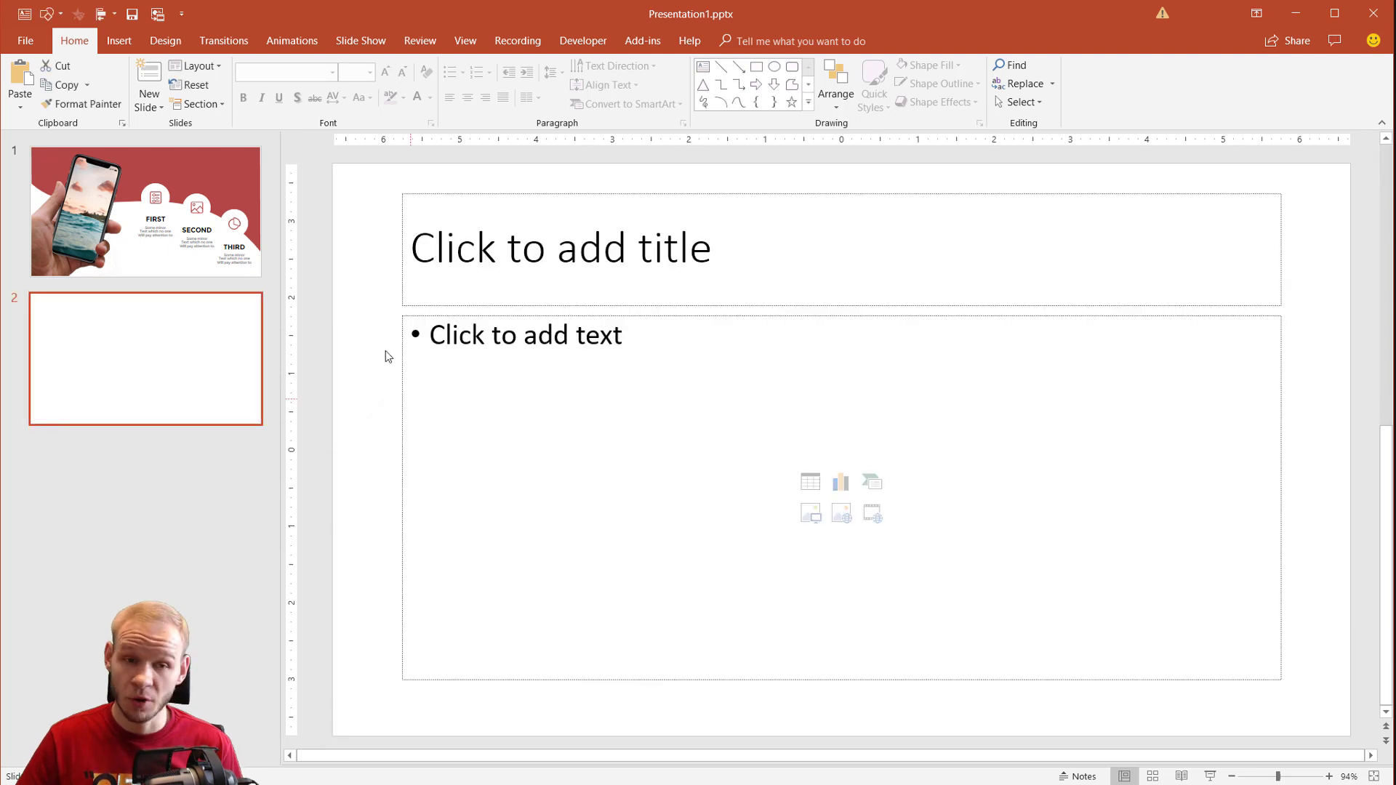
pyautogui.hotkey('ctrl', 'a')
pyautogui.press('Delete')
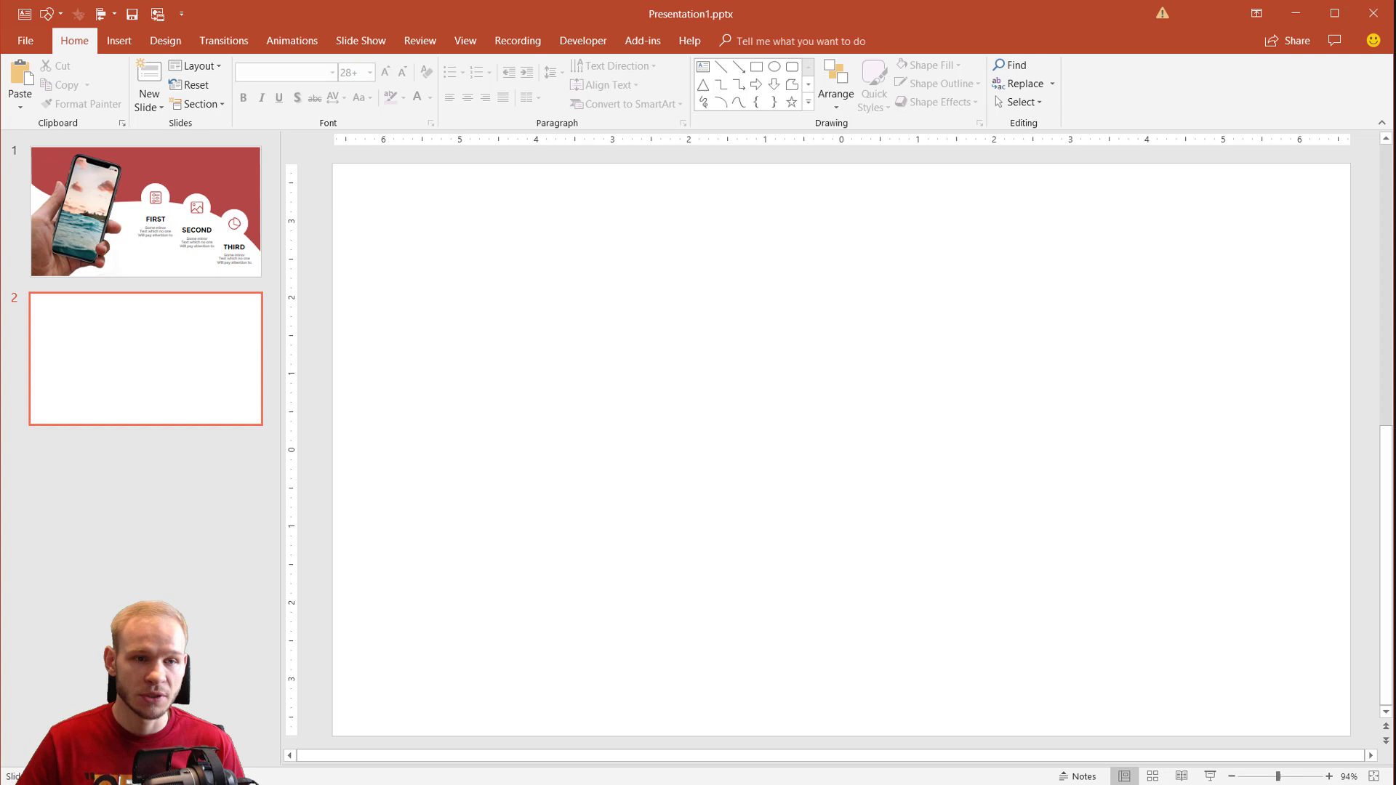
# Draw a full-width rectangle, about 13.33" by 4.46", across the top of slide 2
pyautogui.click(118, 40)
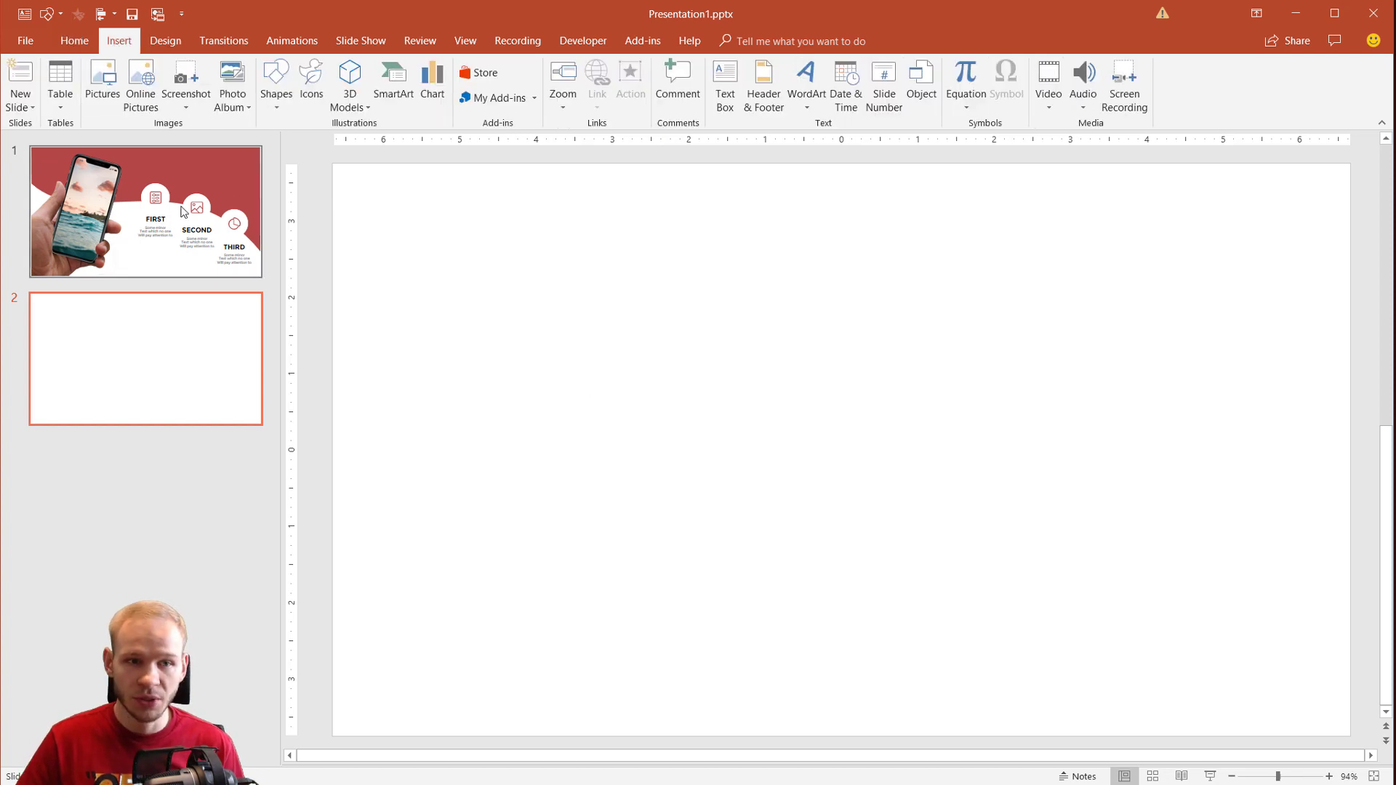
pyautogui.click(276, 84)
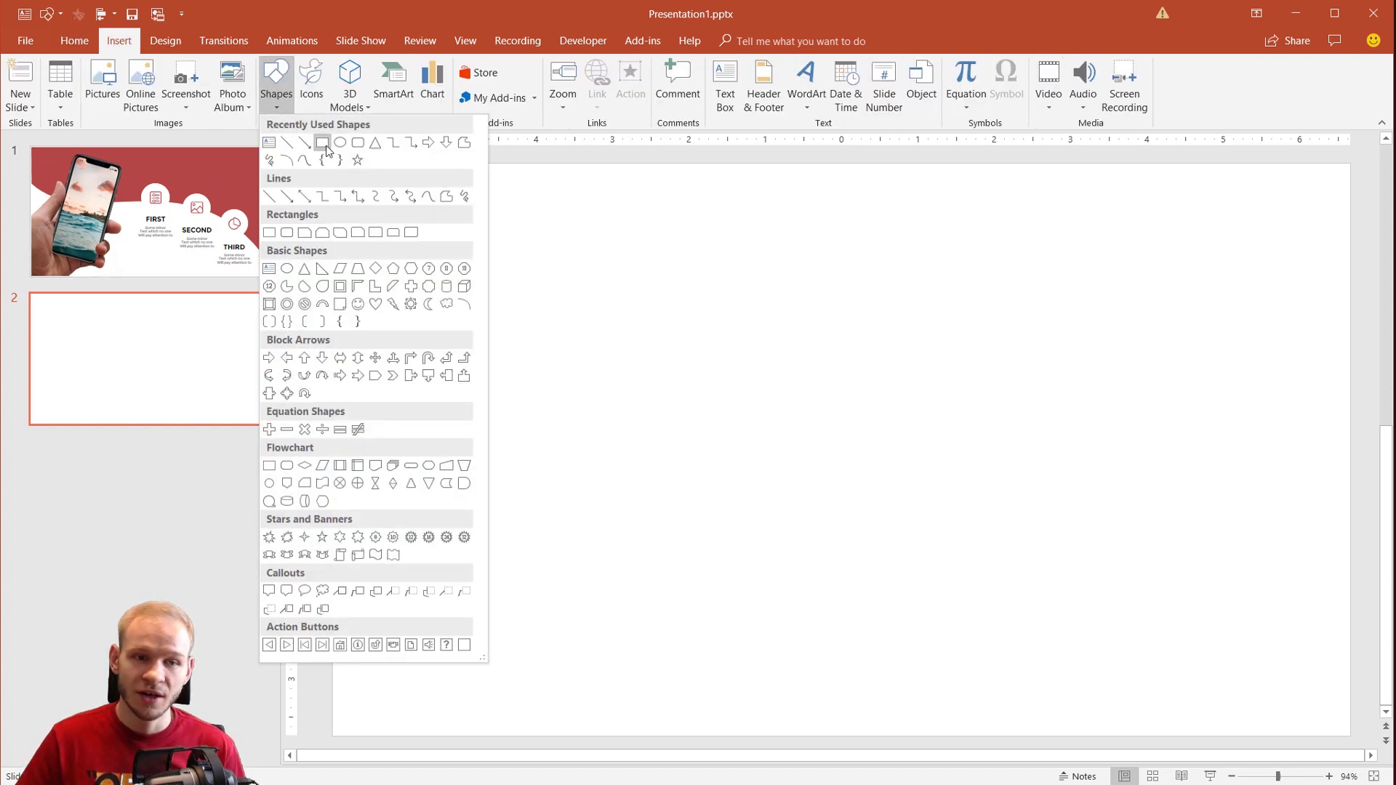
pyautogui.click(322, 144)
pyautogui.moveTo(336, 170)
pyautogui.mouseDown()
pyautogui.moveTo(1093, 449)
pyautogui.moveTo(1342, 504)
pyautogui.mouseUp()
pyautogui.moveTo(1334, 170); pyautogui.dragTo(1346, 166)
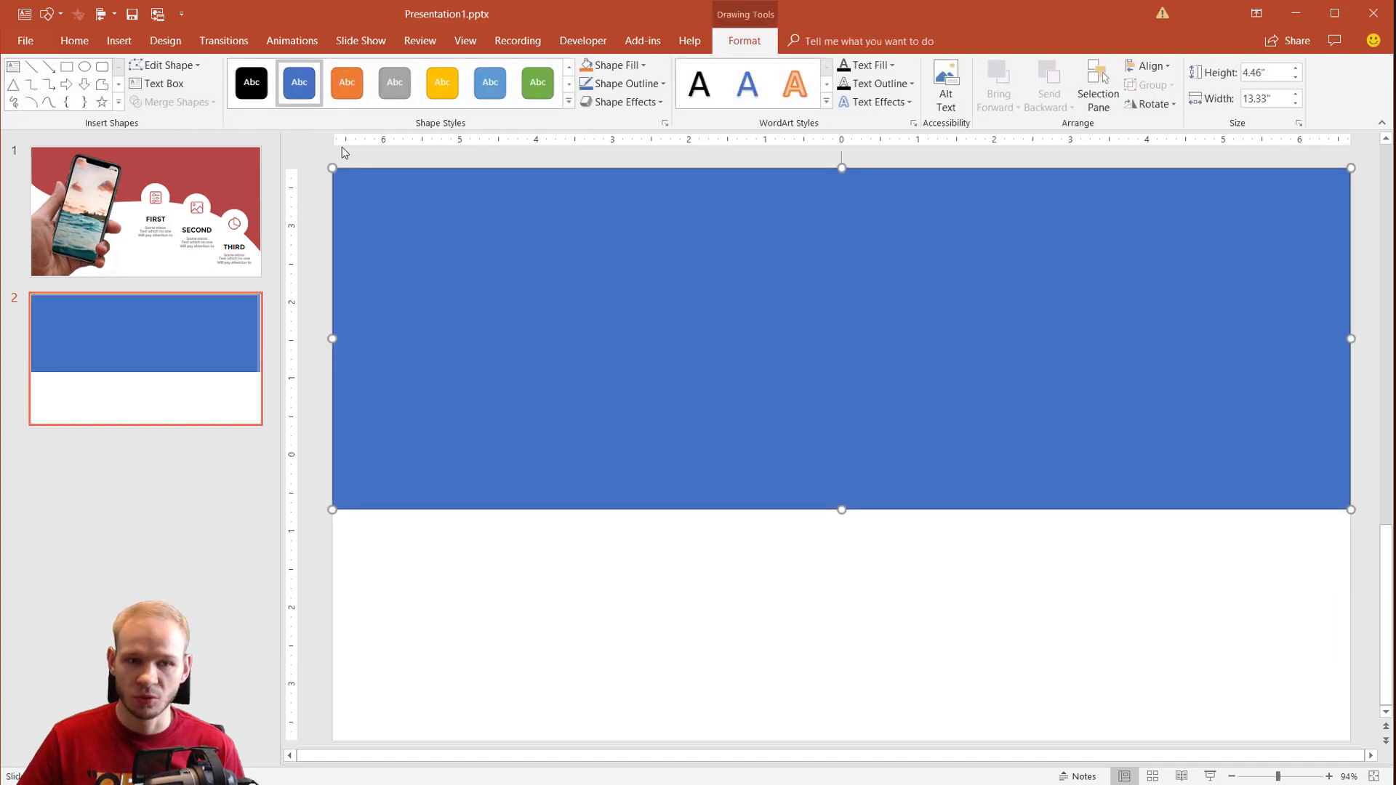
# Remove the rectangle's outline and fill it with the first slide's dark red
pyautogui.click(661, 84)
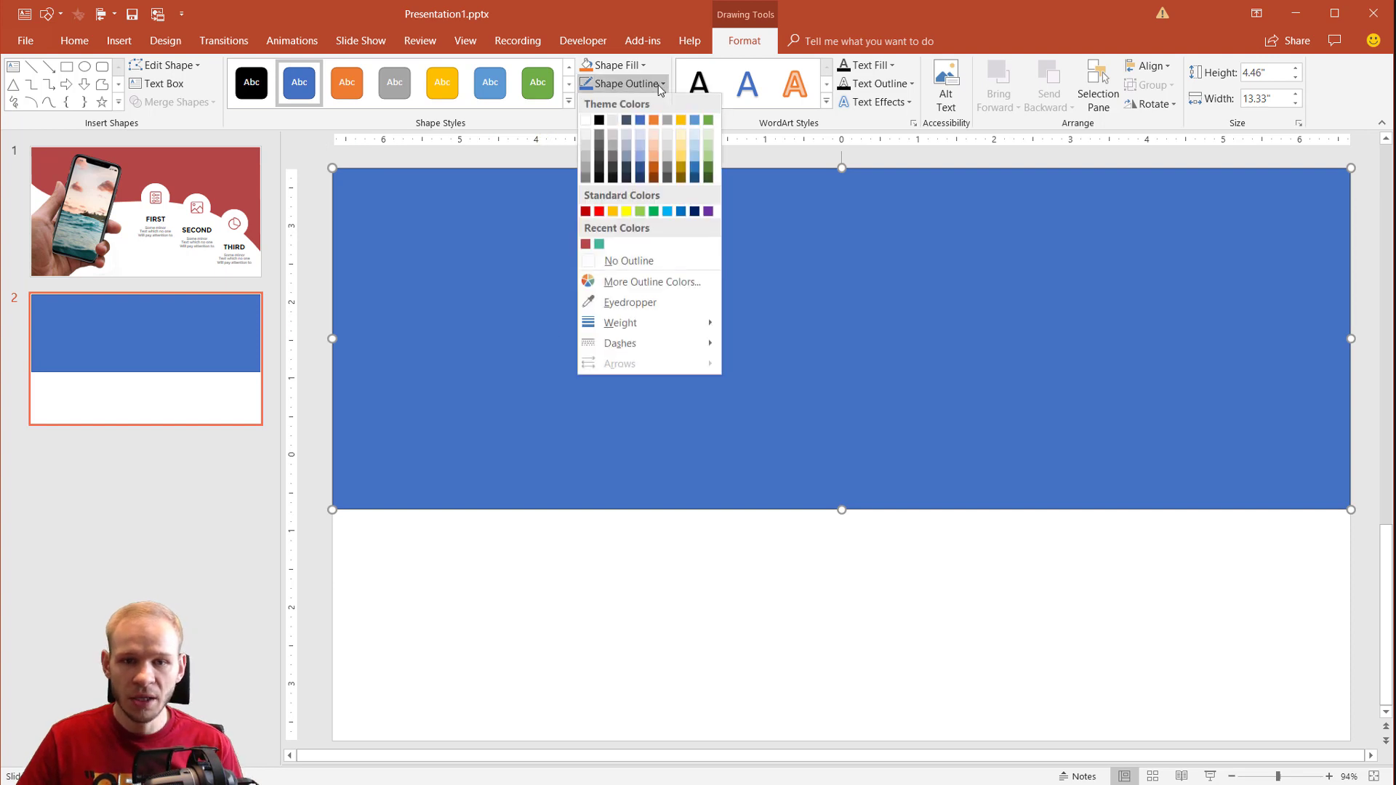
pyautogui.click(667, 258)
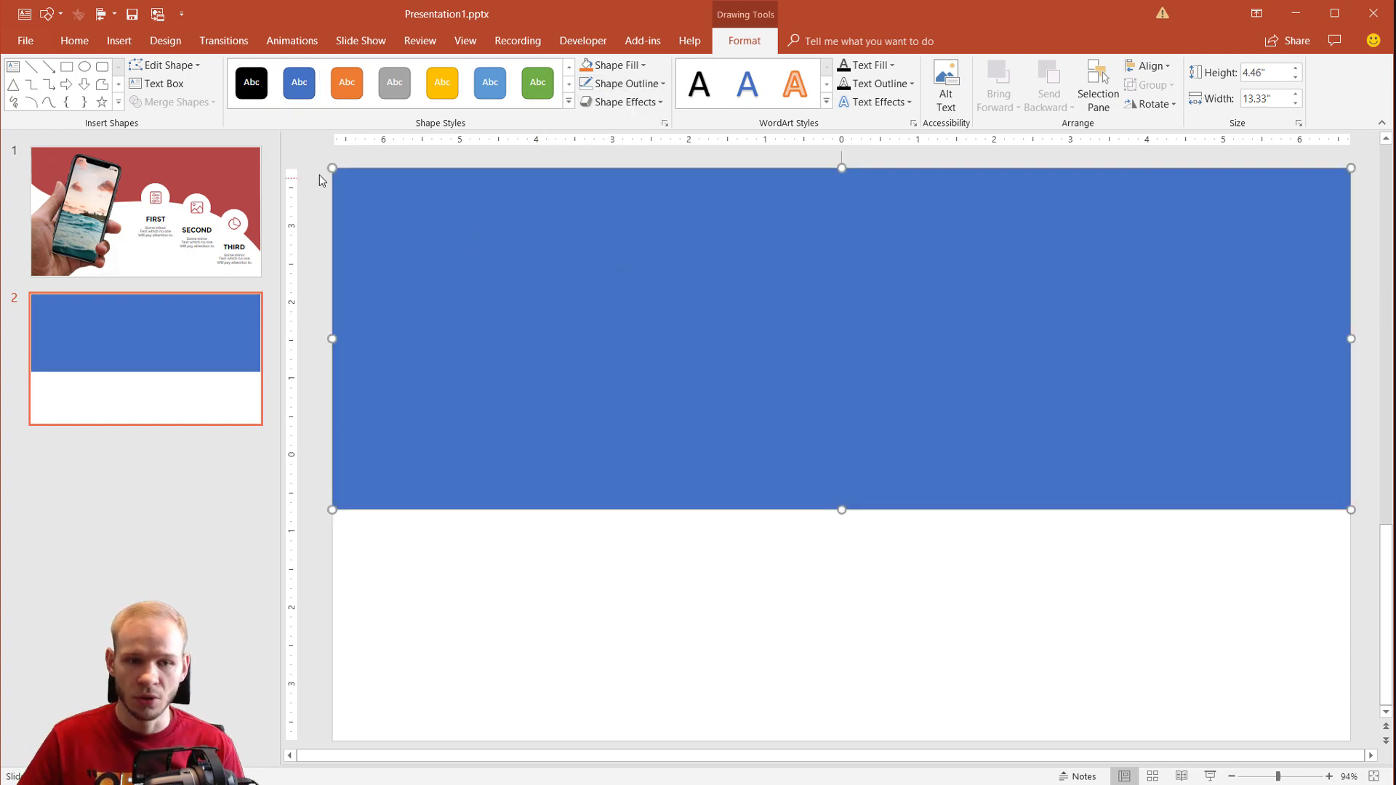
pyautogui.click(614, 65)
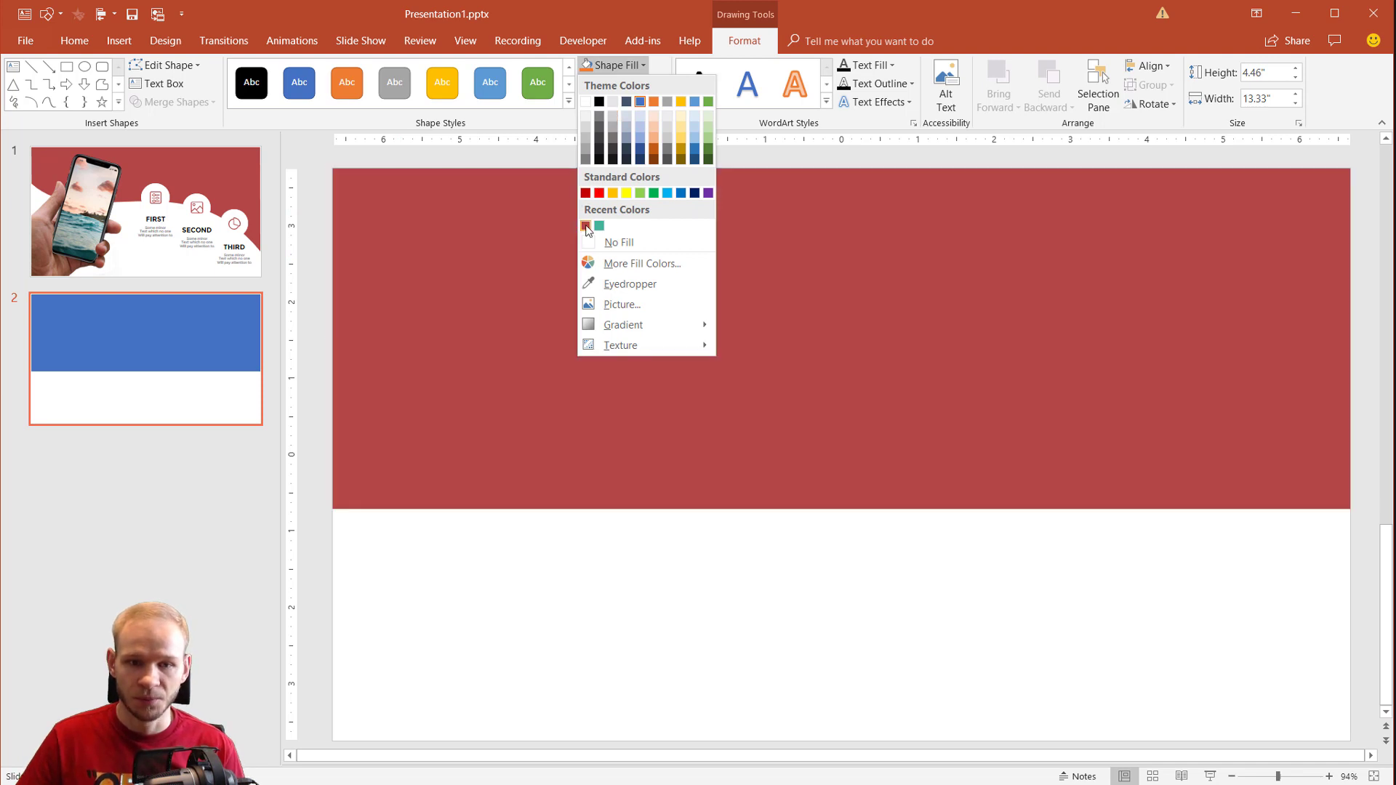
pyautogui.click(585, 226)
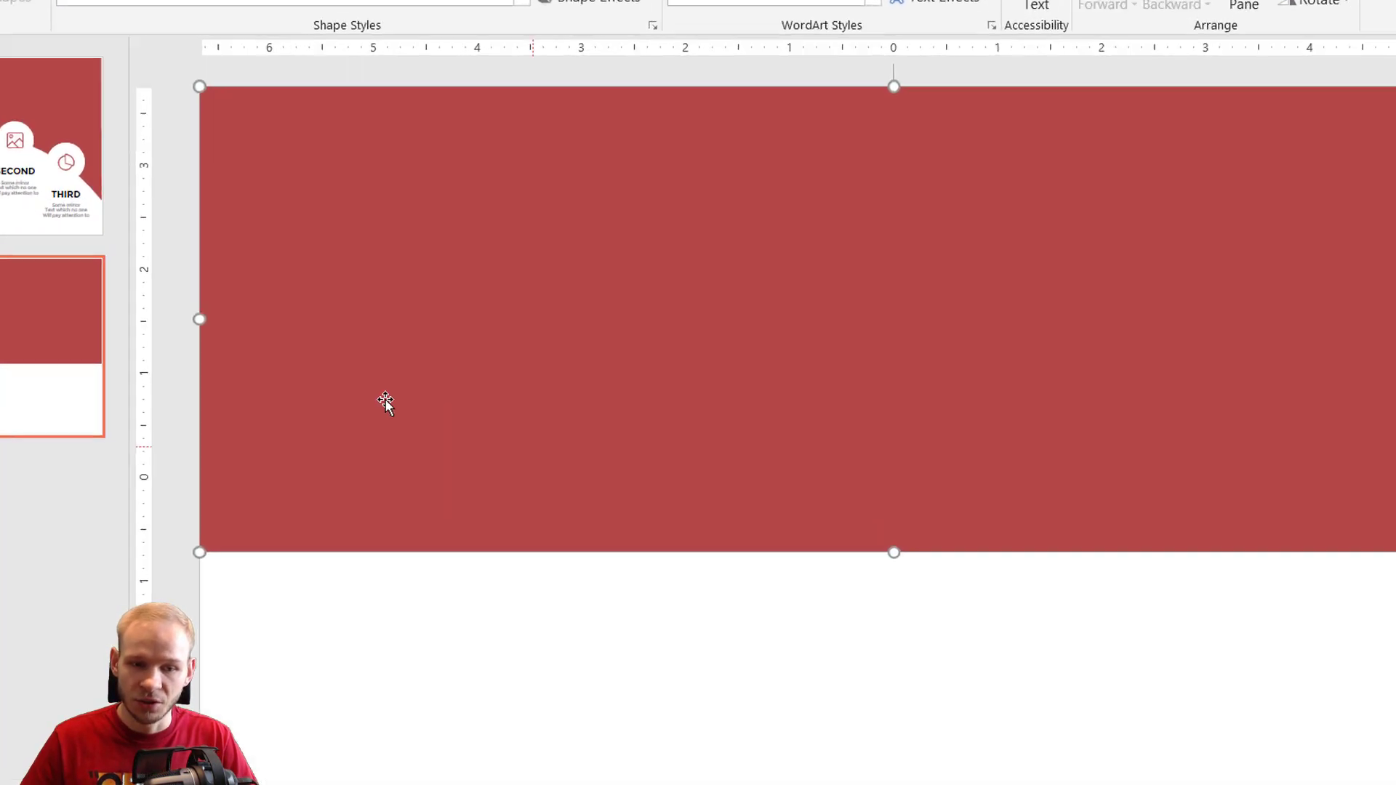
# In Edit Points, add a bottom-edge point and raise the bottom-left corner up the left side
pyautogui.rightClick(213, 630)
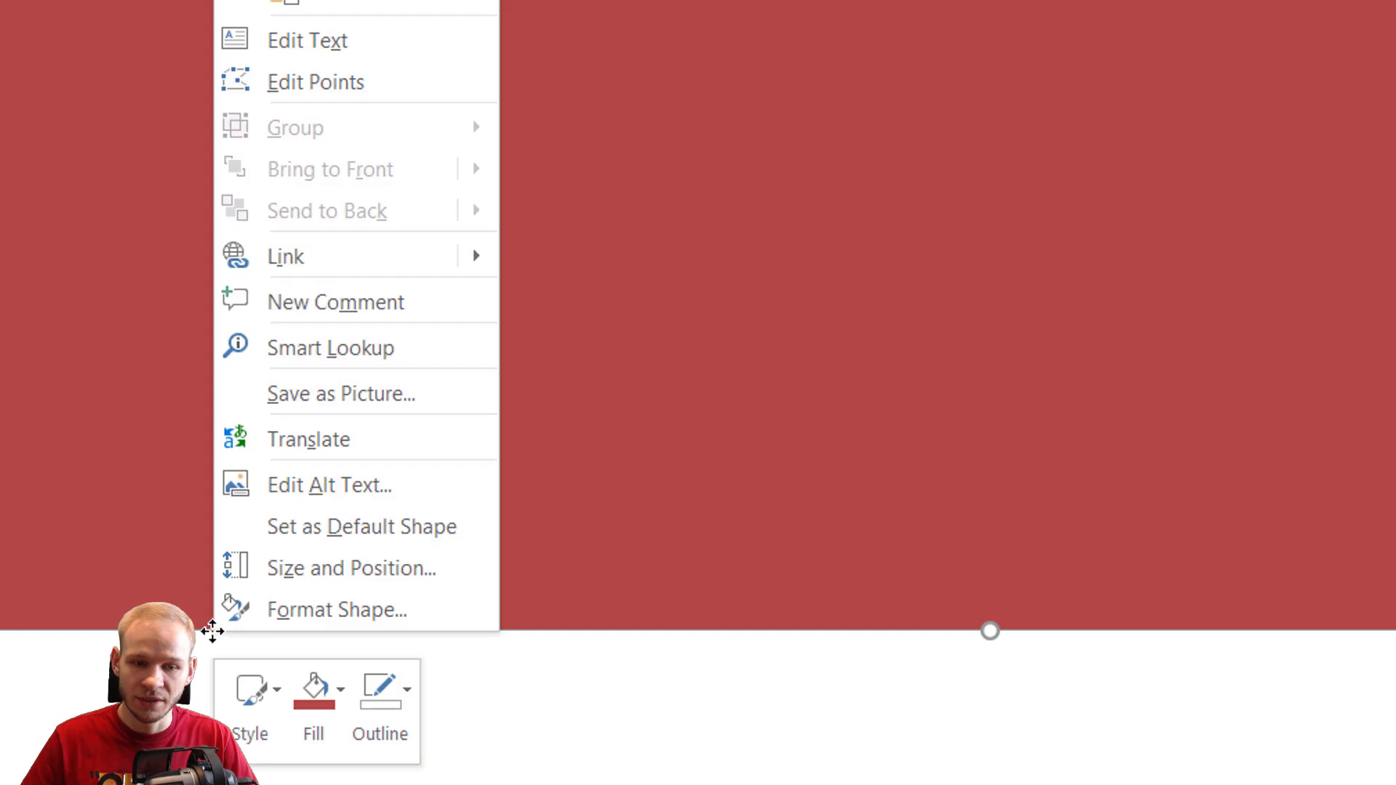
pyautogui.click(415, 70)
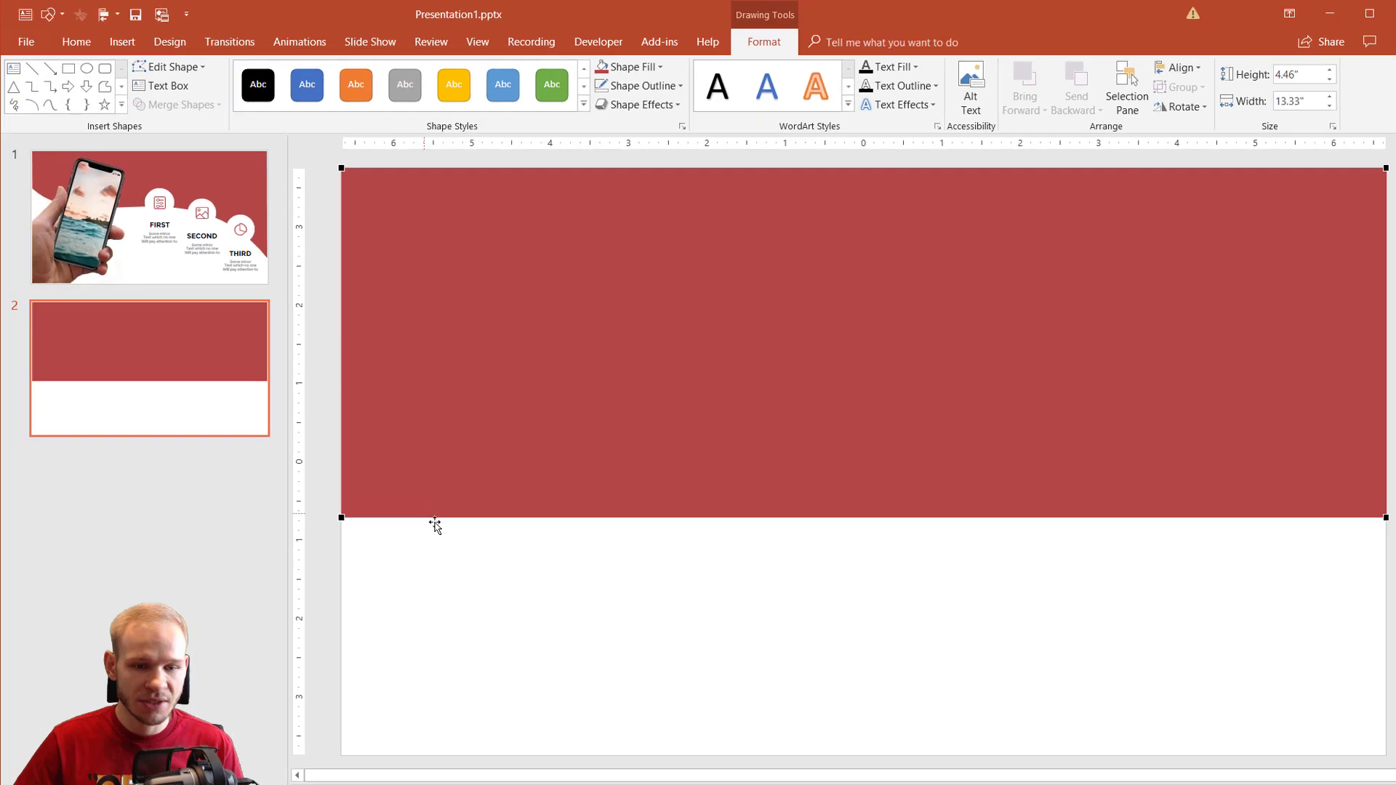
pyautogui.rightClick(488, 517)
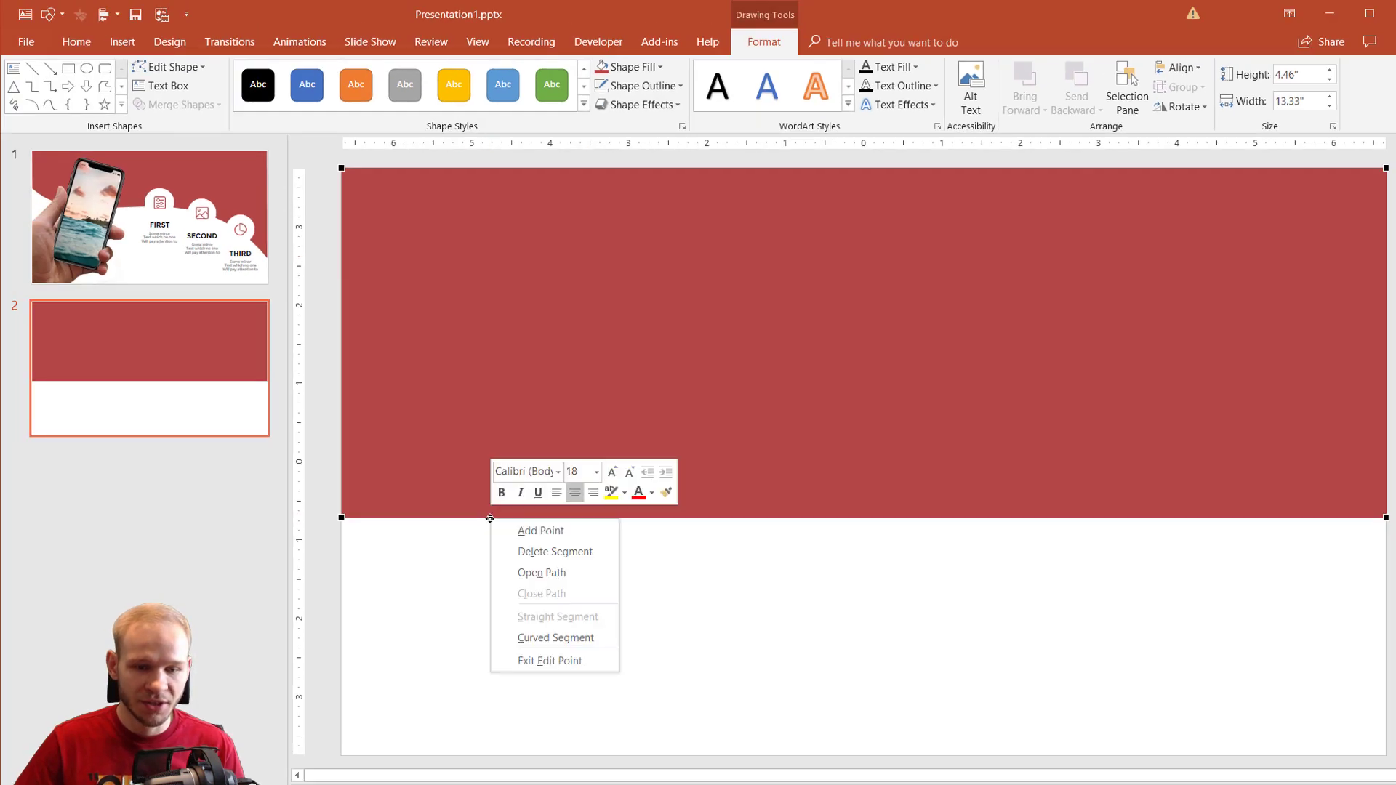
pyautogui.click(551, 531)
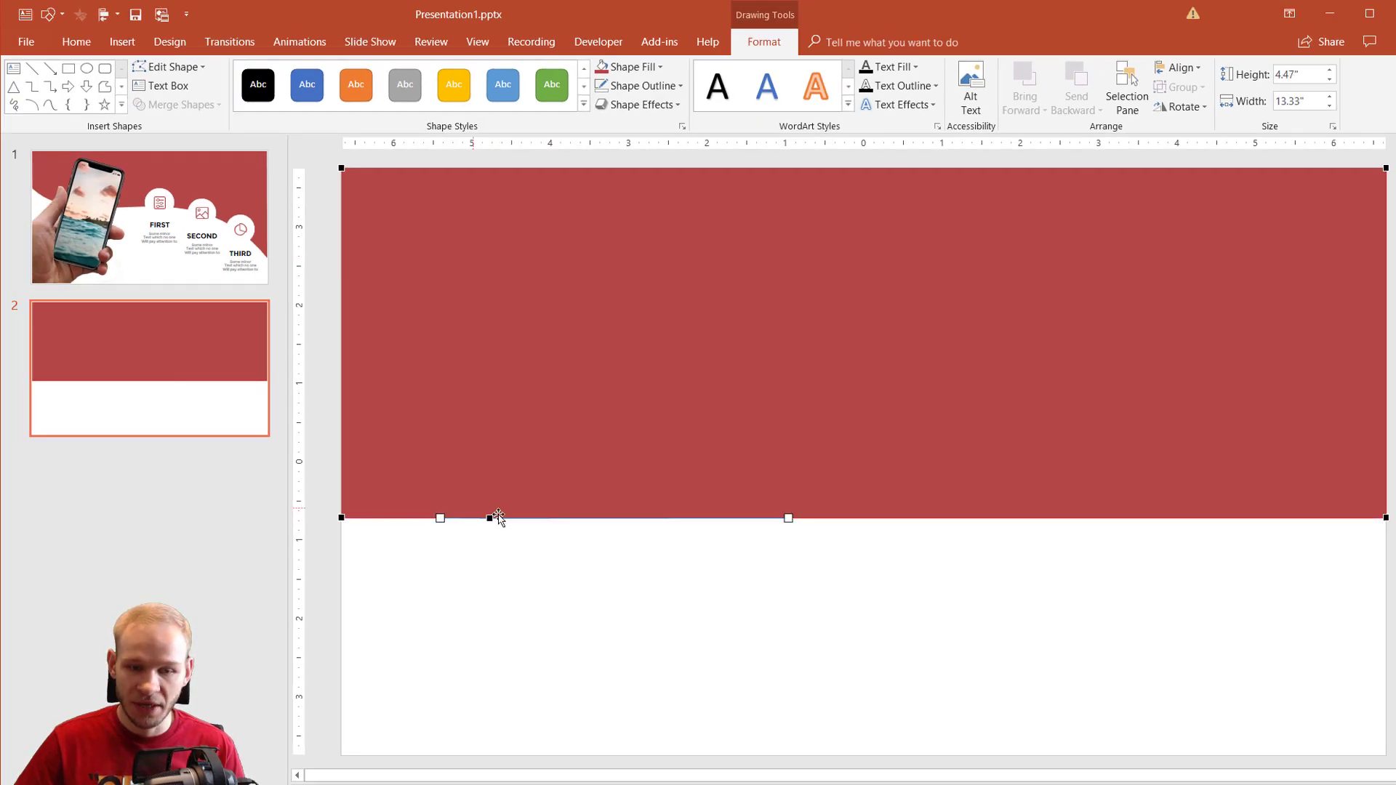
pyautogui.moveTo(437, 518); pyautogui.dragTo(461, 470)
pyautogui.hotkey('ctrl', 'z')
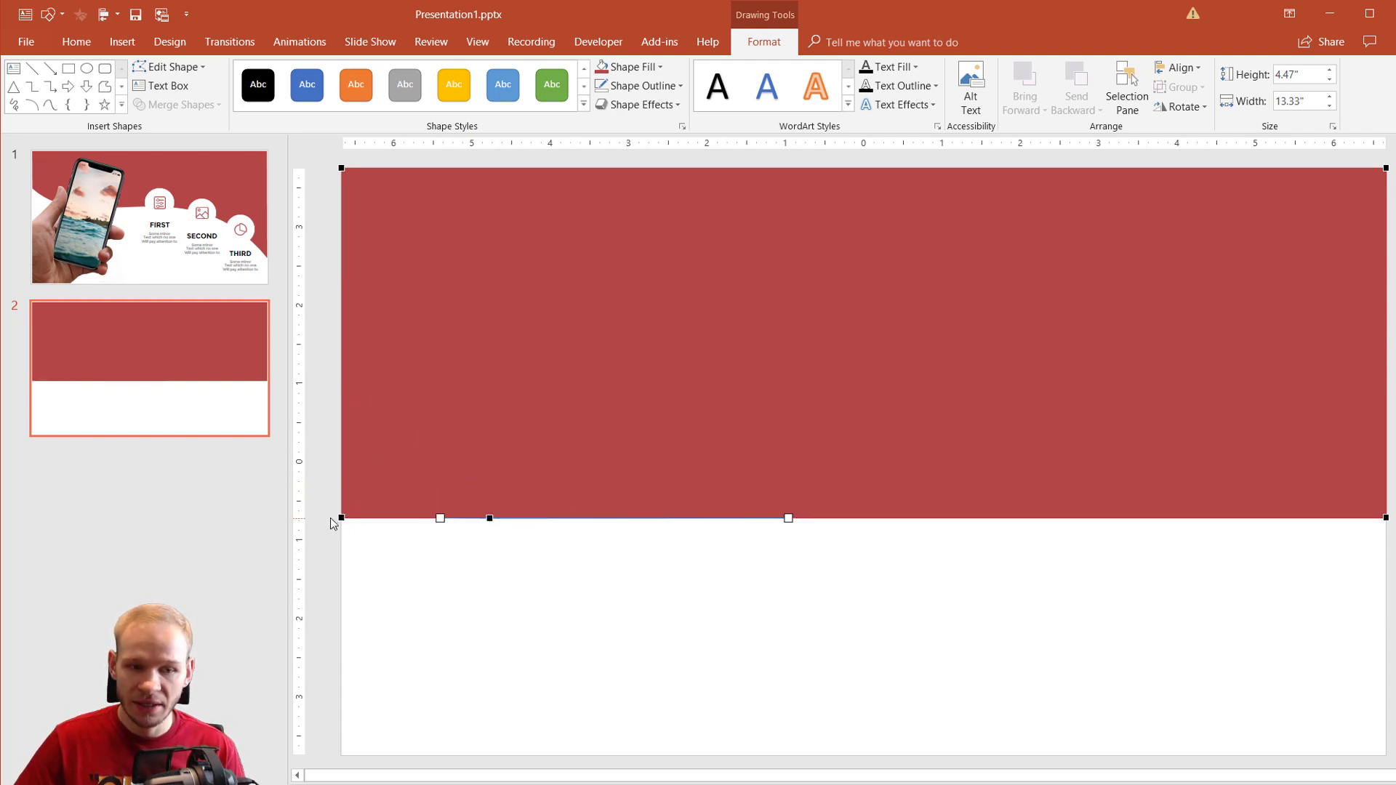
pyautogui.moveTo(338, 518); pyautogui.dragTo(339, 315)
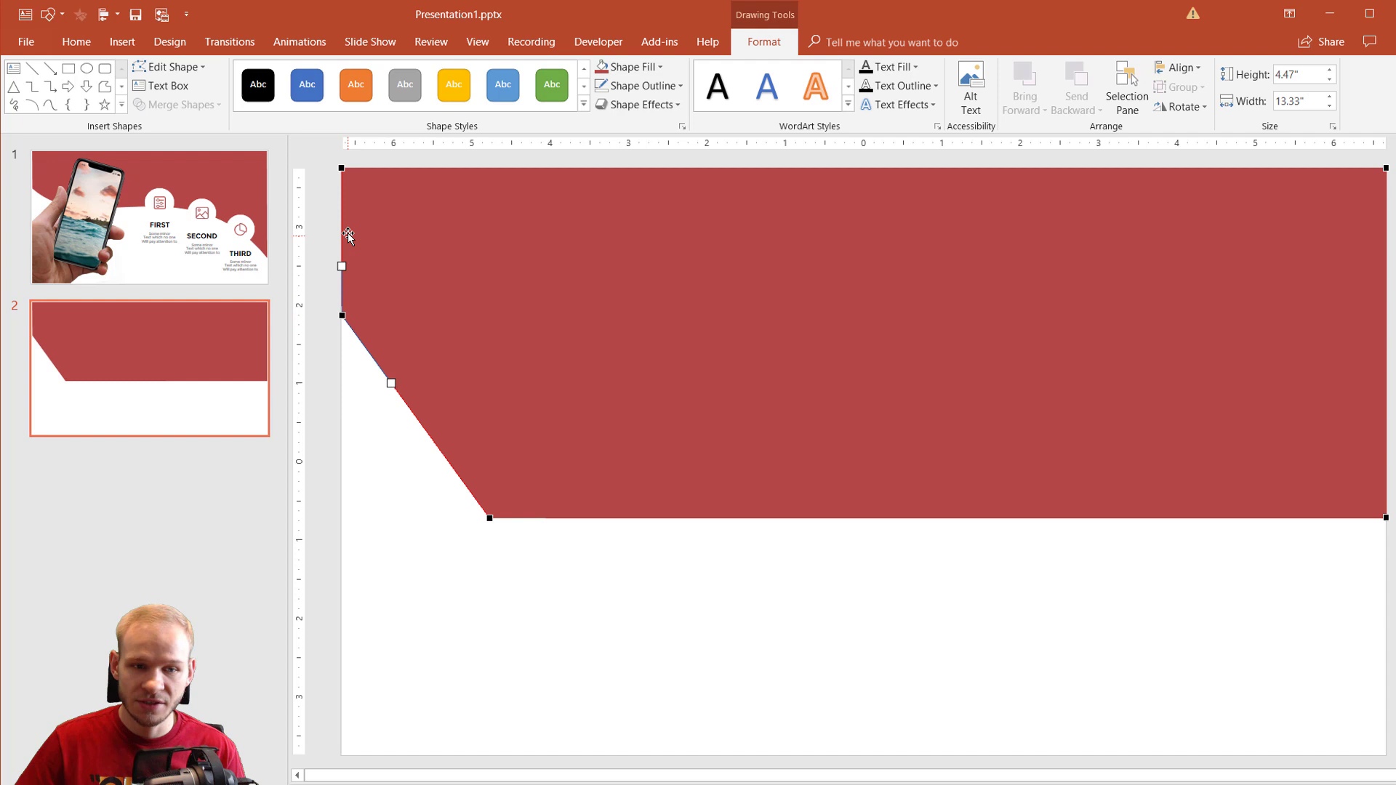
# Make the left point straight and the middle bottom point smooth, bending the bottom edge into a curve
pyautogui.rightClick(342, 317)
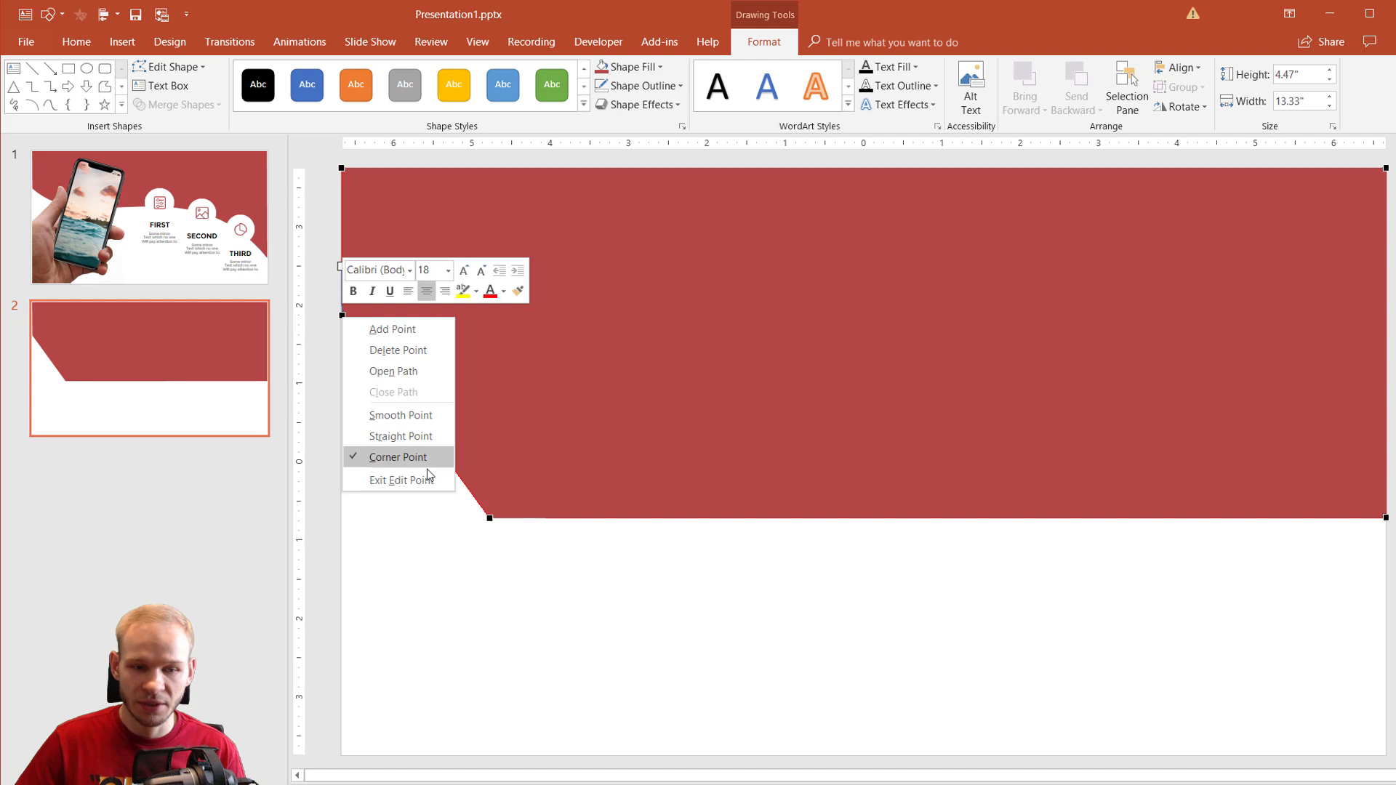
pyautogui.click(427, 435)
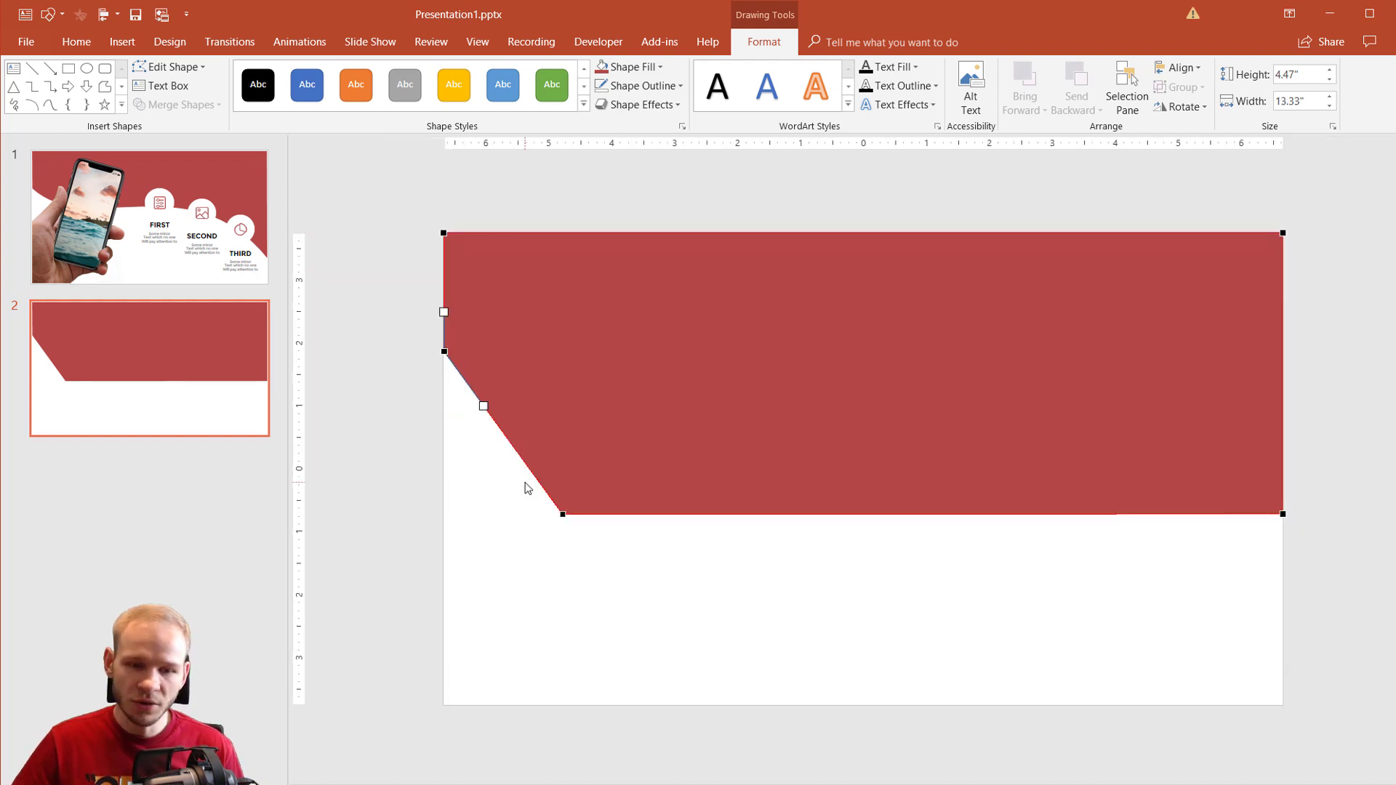
pyautogui.moveTo(562, 514); pyautogui.dragTo(657, 471)
pyautogui.rightClick(656, 471)
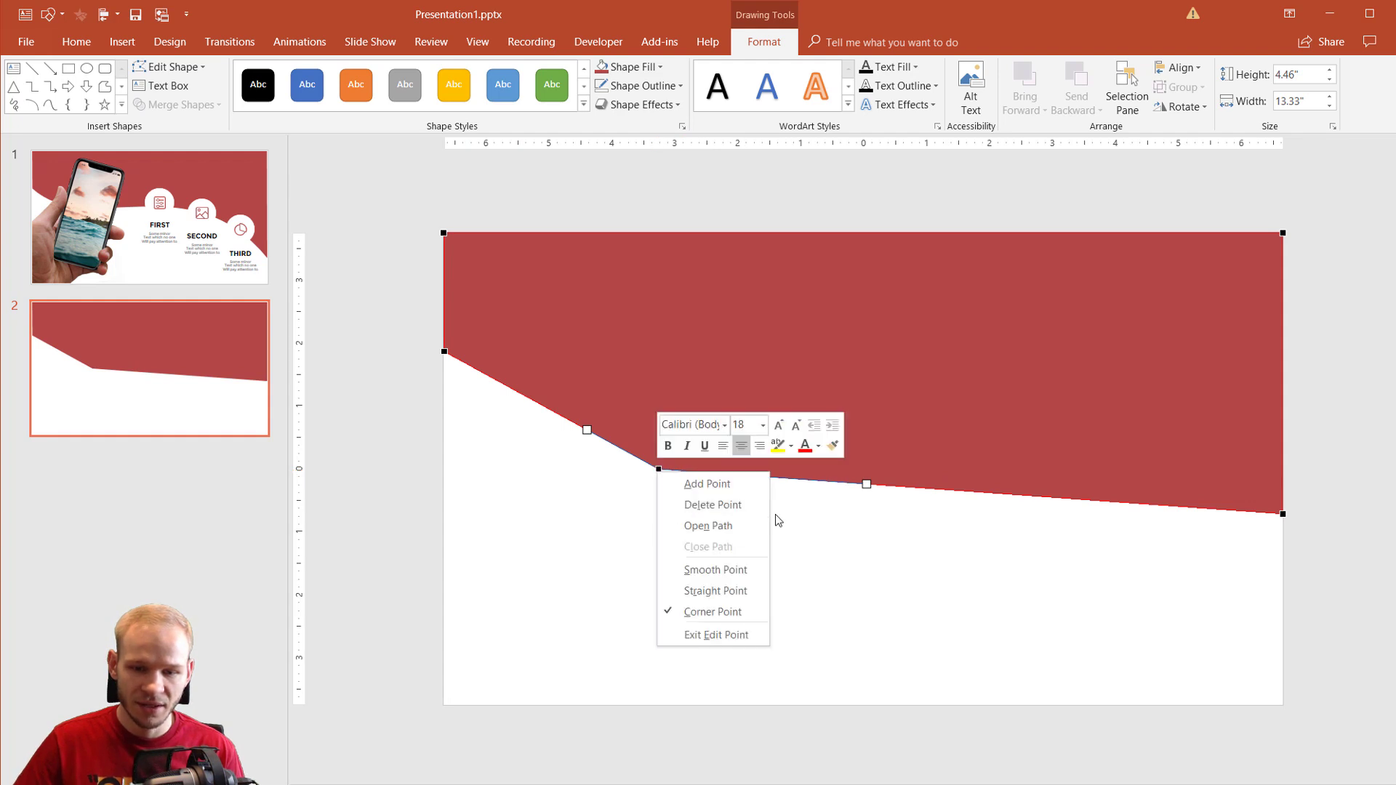
pyautogui.click(745, 570)
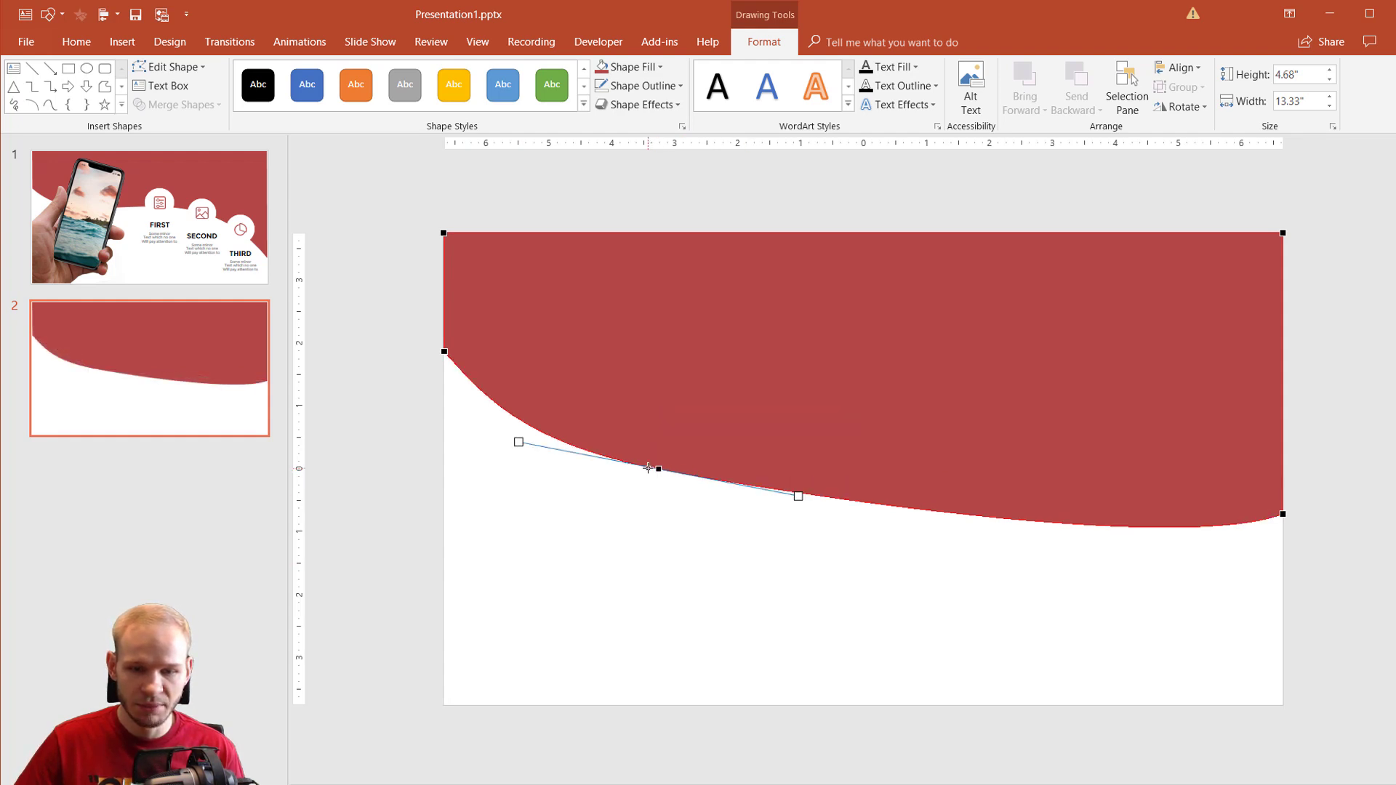
pyautogui.moveTo(659, 470); pyautogui.dragTo(726, 440)
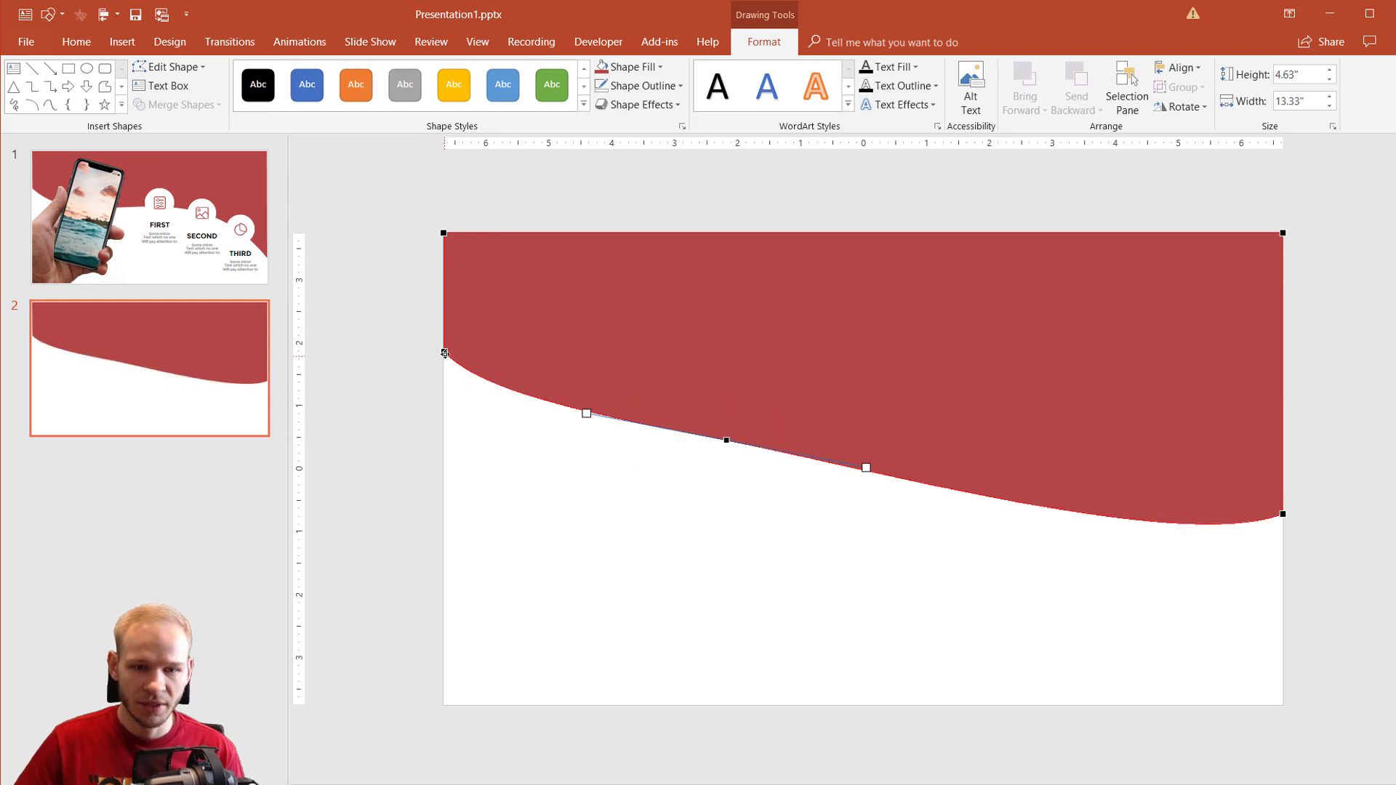
pyautogui.moveTo(480, 390); pyautogui.dragTo(610, 498)
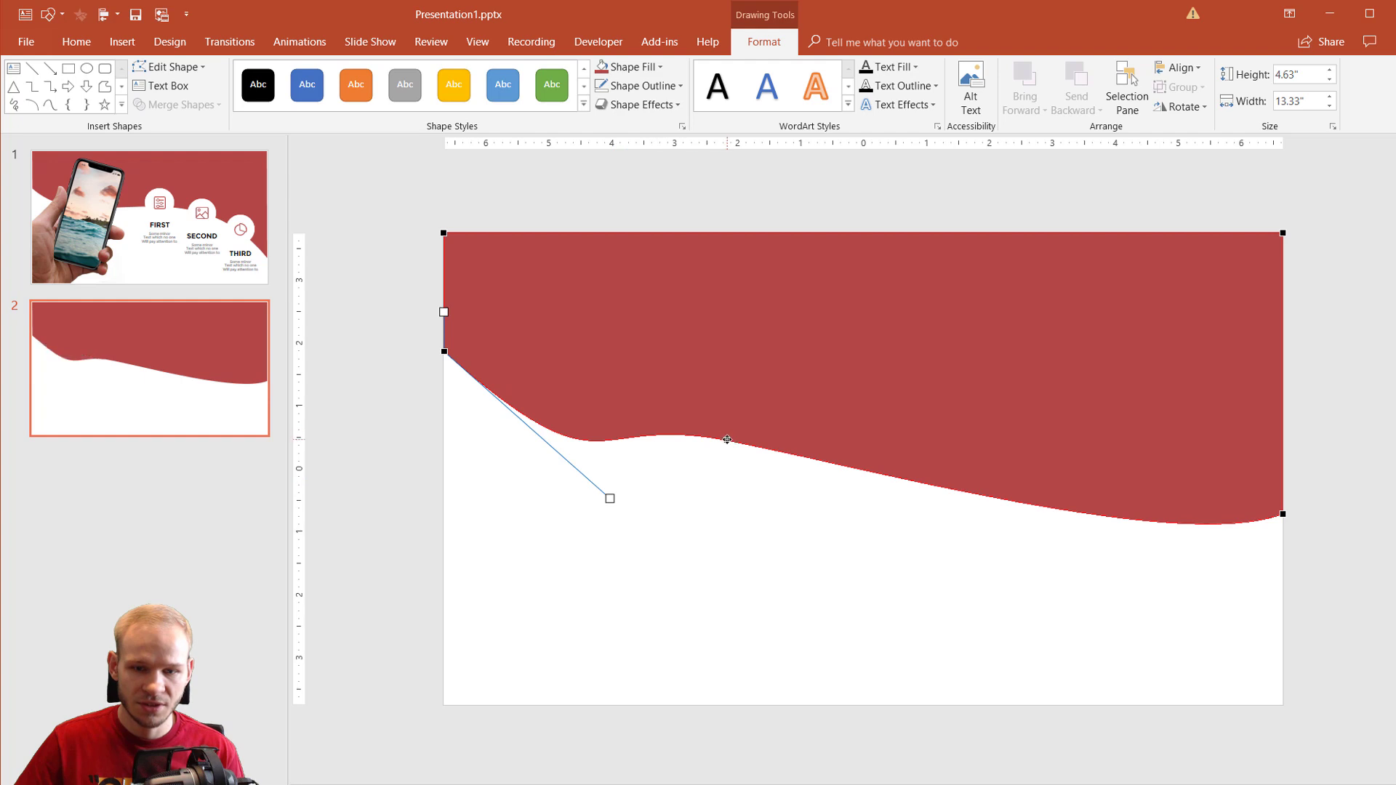
pyautogui.moveTo(726, 439); pyautogui.dragTo(642, 439)
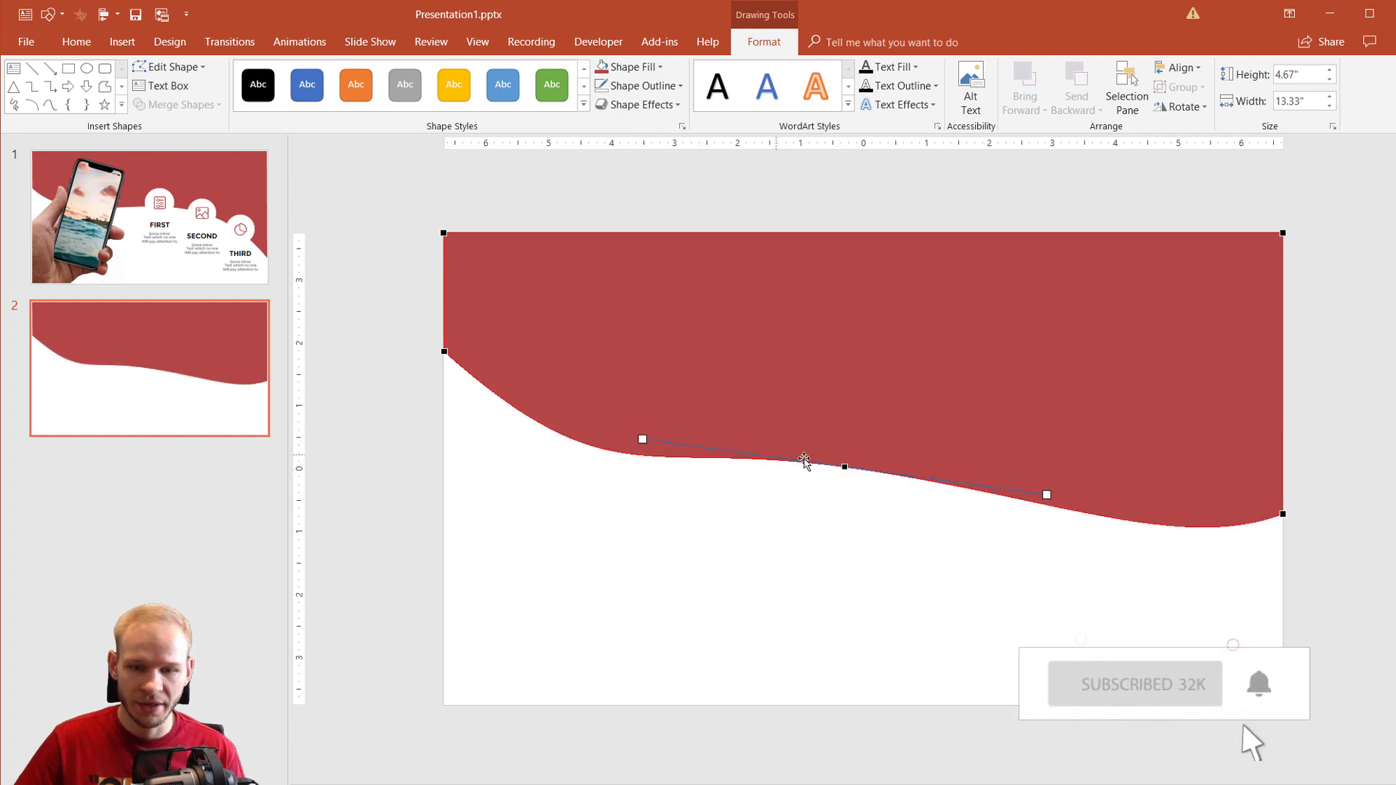
# Raise the left-edge point and tune its handle and the middle point for a smooth wave
pyautogui.click(444, 351)
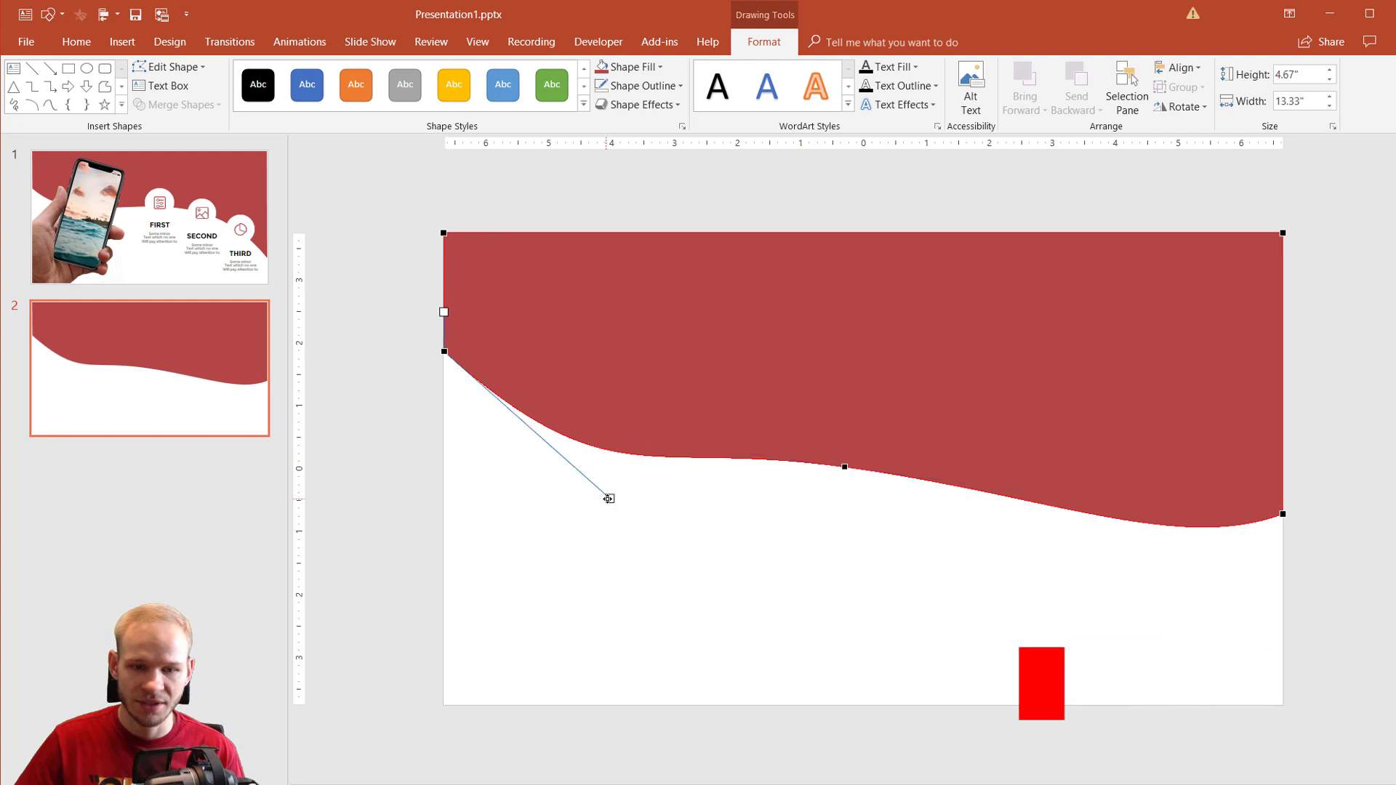
pyautogui.moveTo(609, 499); pyautogui.dragTo(551, 434)
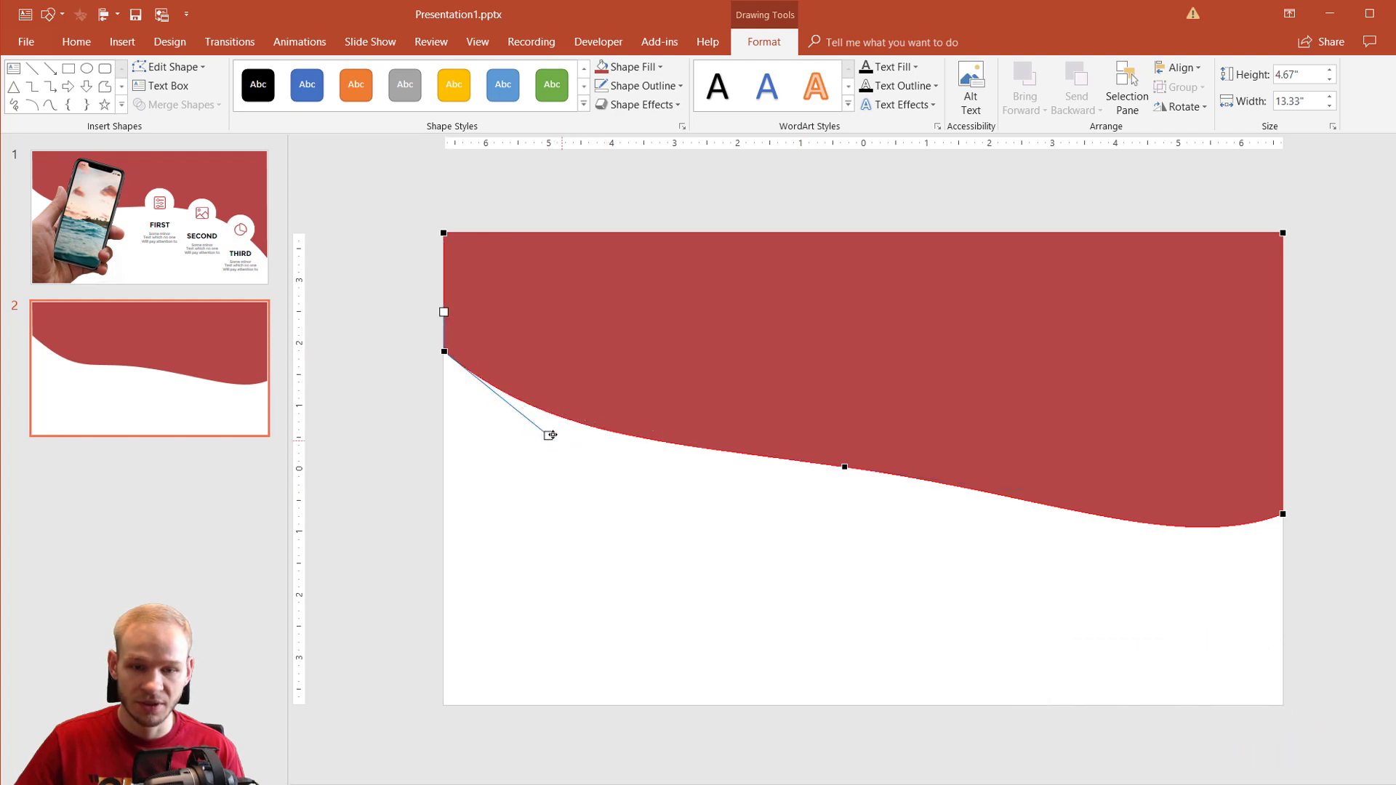
pyautogui.moveTo(445, 356); pyautogui.dragTo(445, 333)
pyautogui.moveTo(548, 412); pyautogui.dragTo(561, 459)
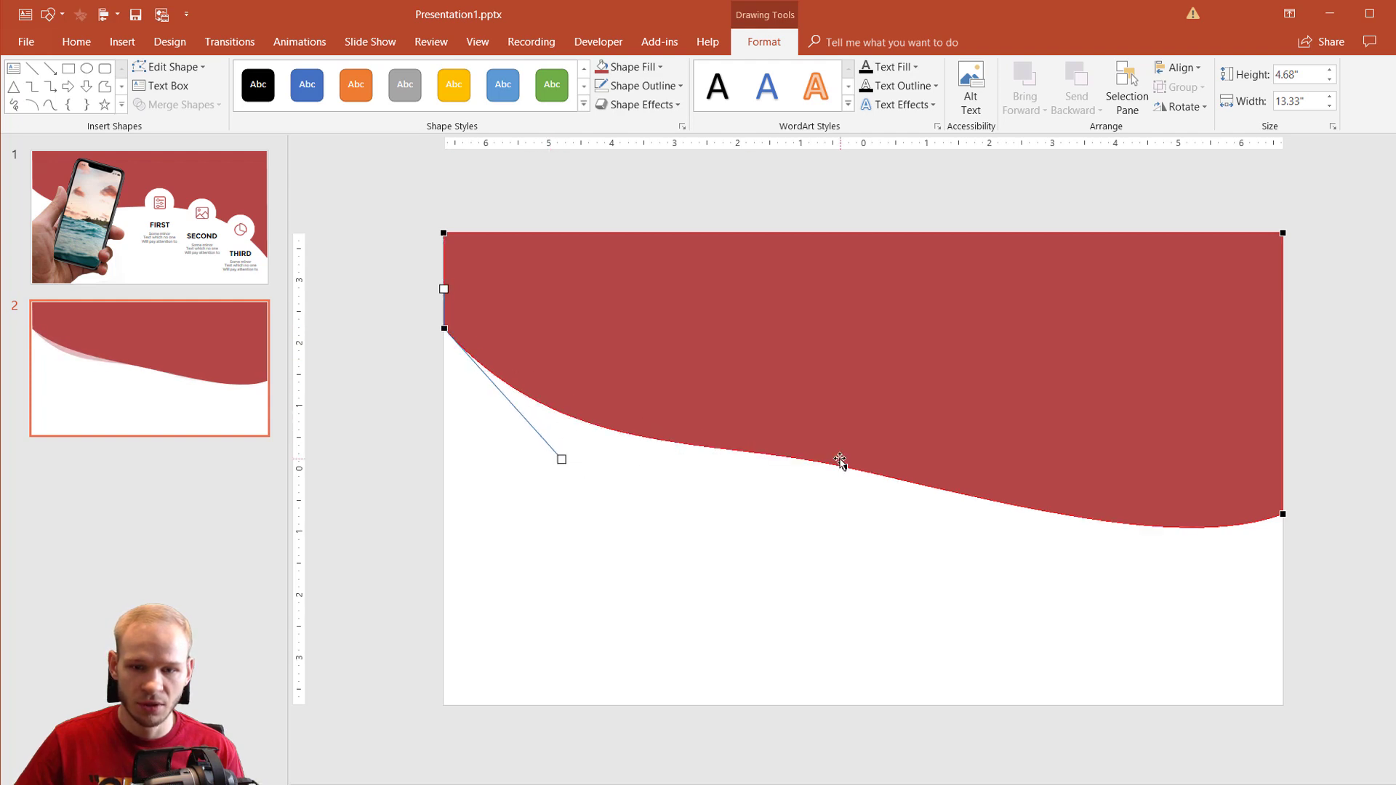
pyautogui.moveTo(844, 466); pyautogui.dragTo(712, 439)
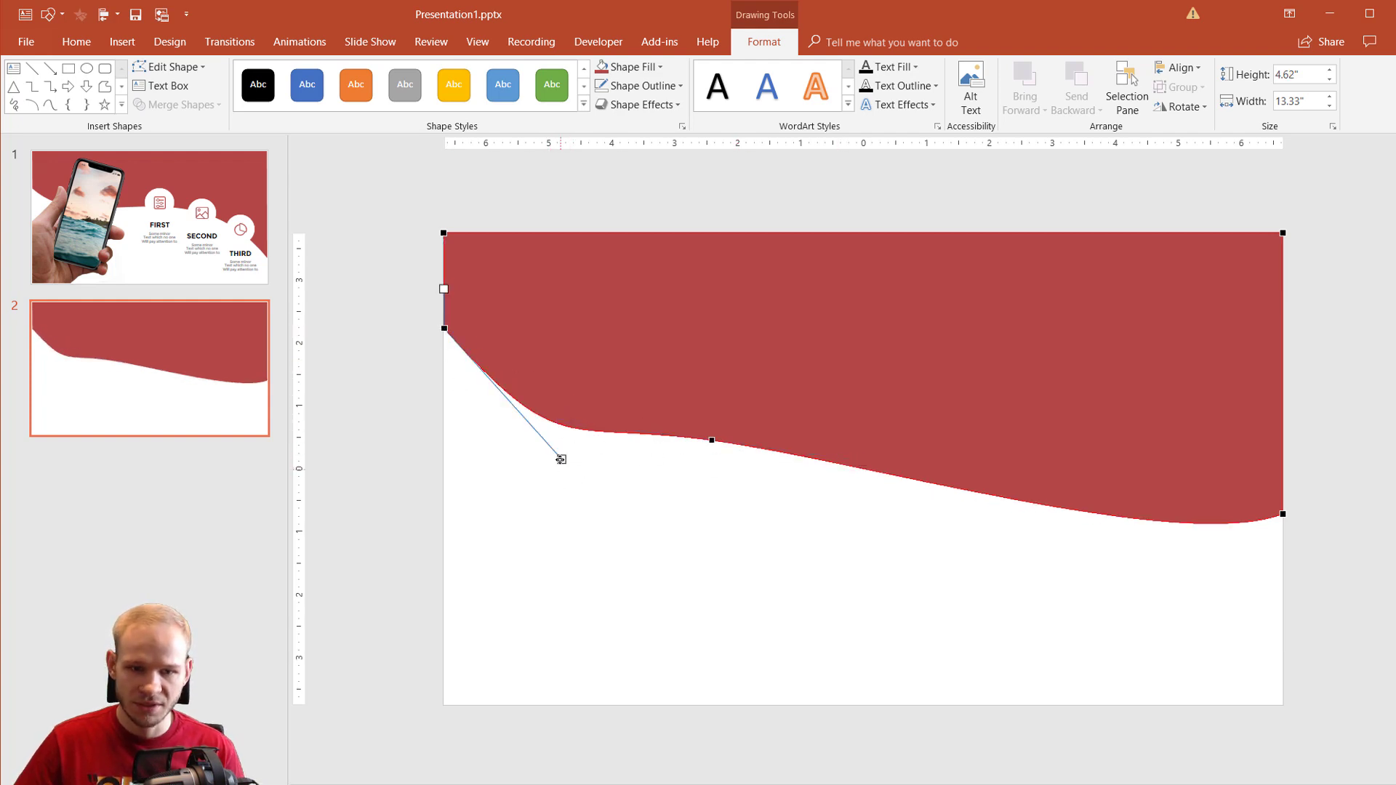
pyautogui.moveTo(552, 448); pyautogui.dragTo(531, 419)
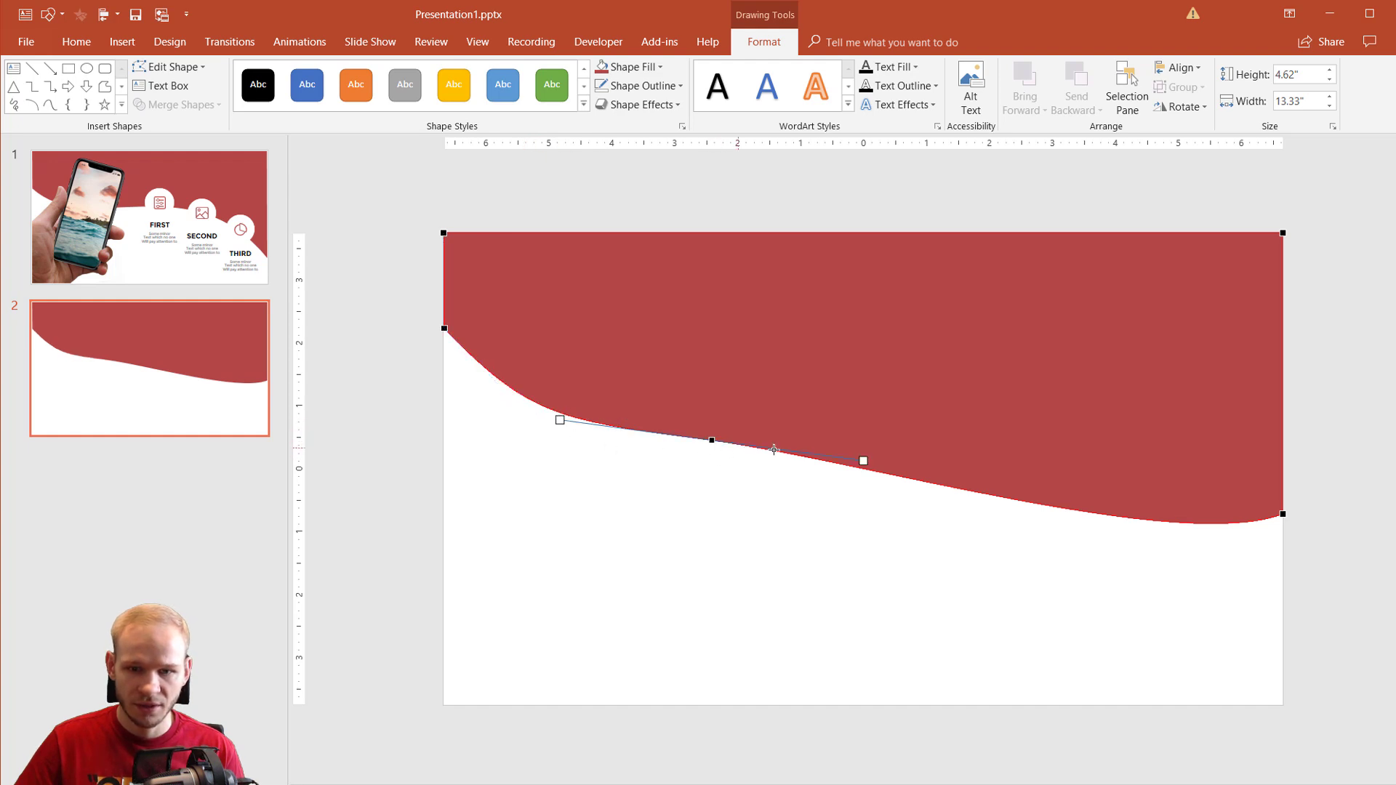
# Add a bend point on the lower curve, drop the lower-right corner, and retune the left and bottom points
pyautogui.rightClick(1033, 502)
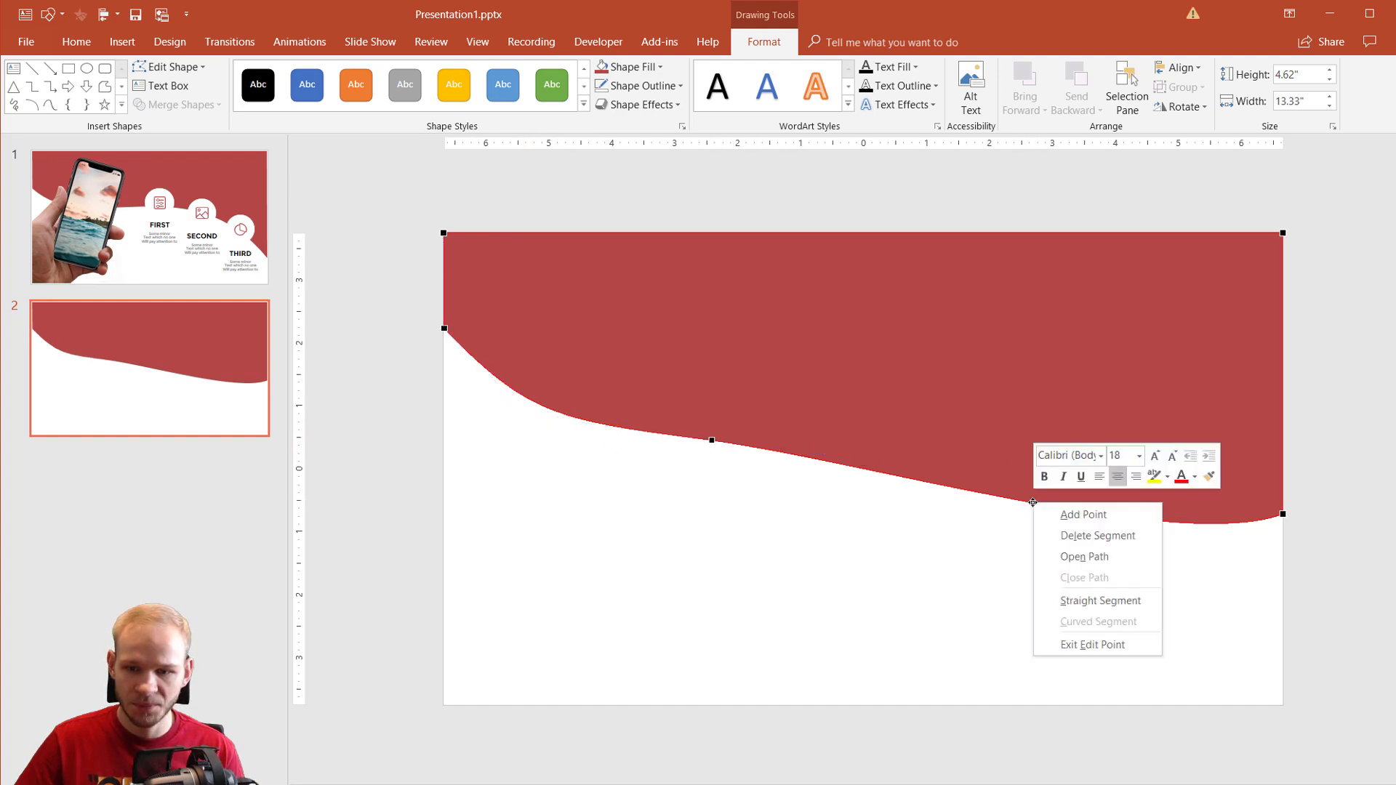
pyautogui.click(1065, 518)
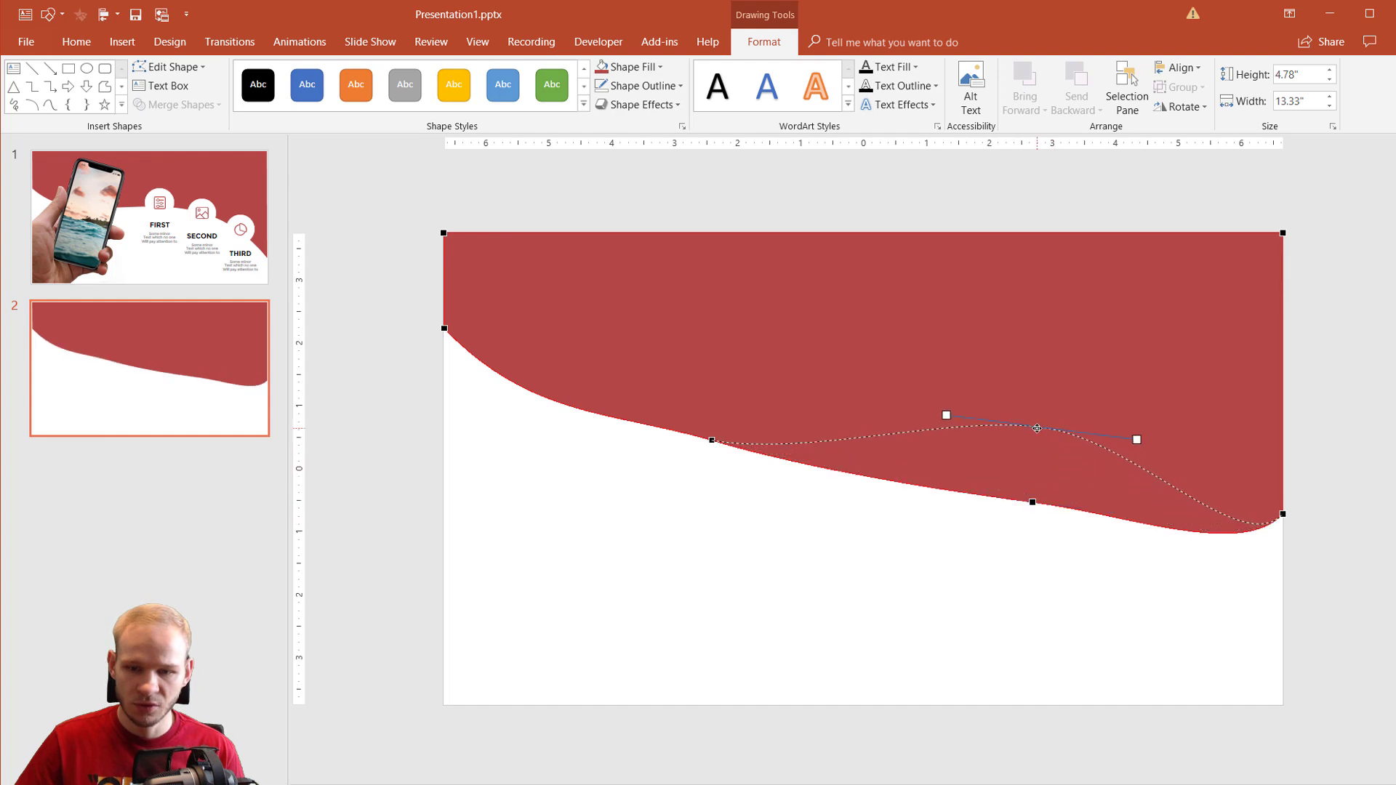
pyautogui.moveTo(1042, 432); pyautogui.dragTo(1047, 431)
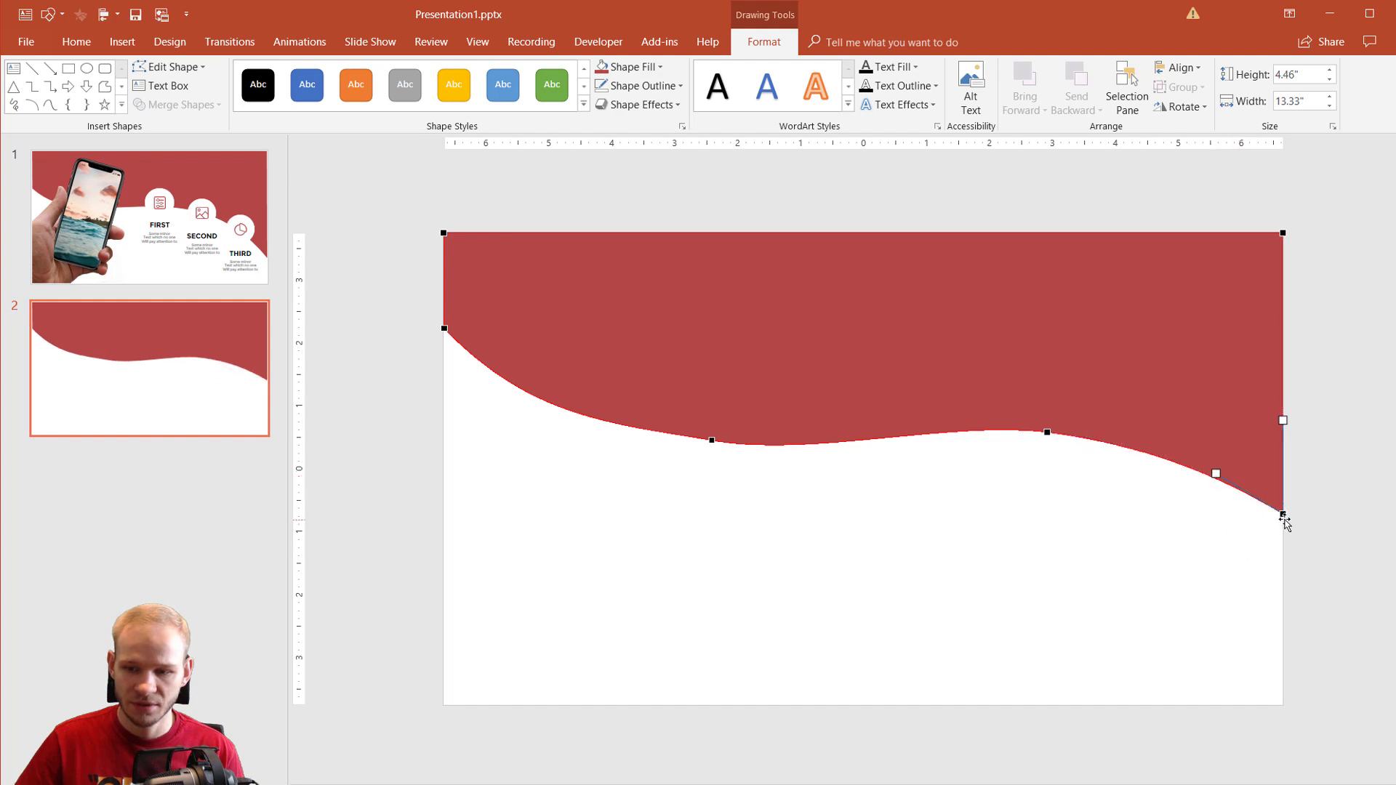
pyautogui.moveTo(1283, 516); pyautogui.dragTo(1283, 561)
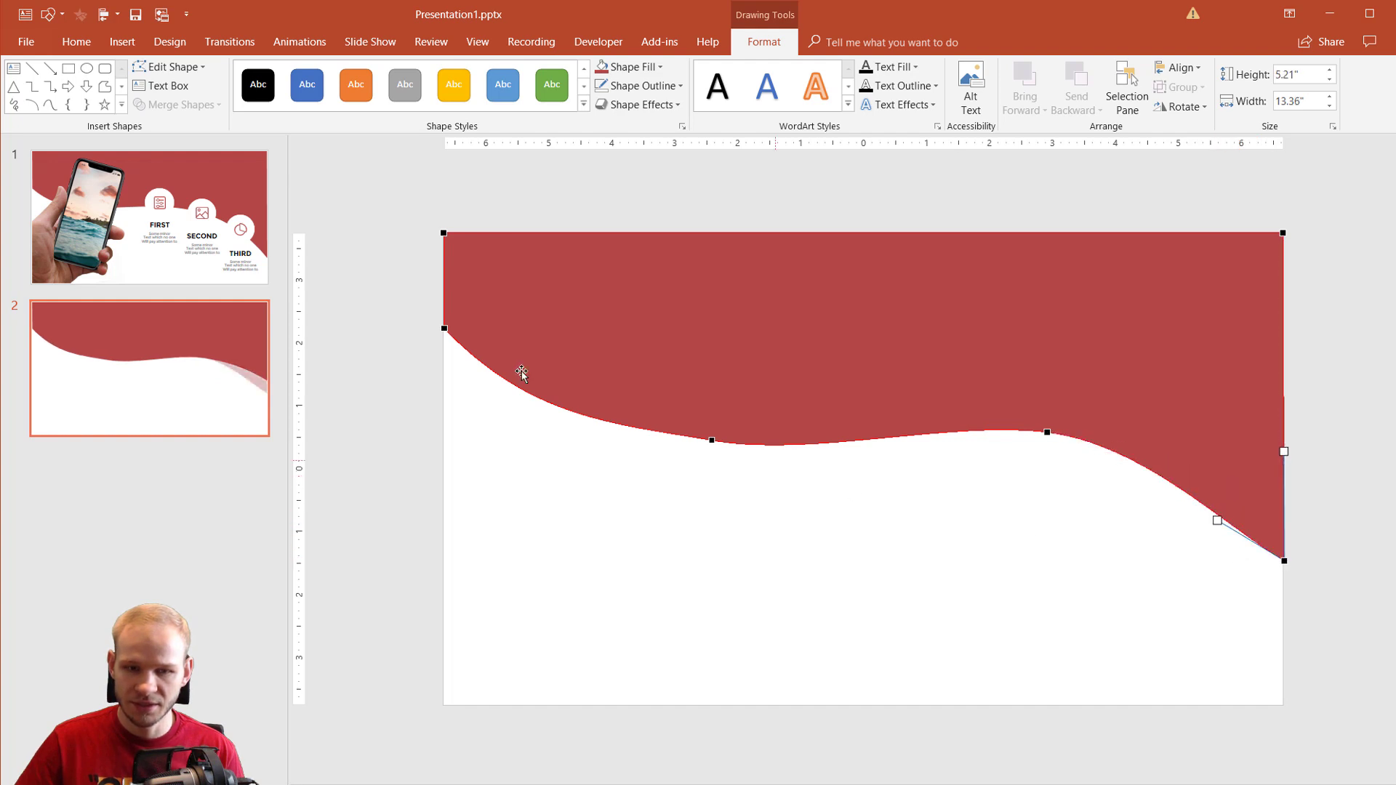
pyautogui.click(444, 328)
pyautogui.moveTo(445, 320); pyautogui.dragTo(444, 309)
pyautogui.click(713, 440)
pyautogui.moveTo(712, 439); pyautogui.dragTo(746, 441)
pyautogui.moveTo(852, 462); pyautogui.dragTo(895, 471)
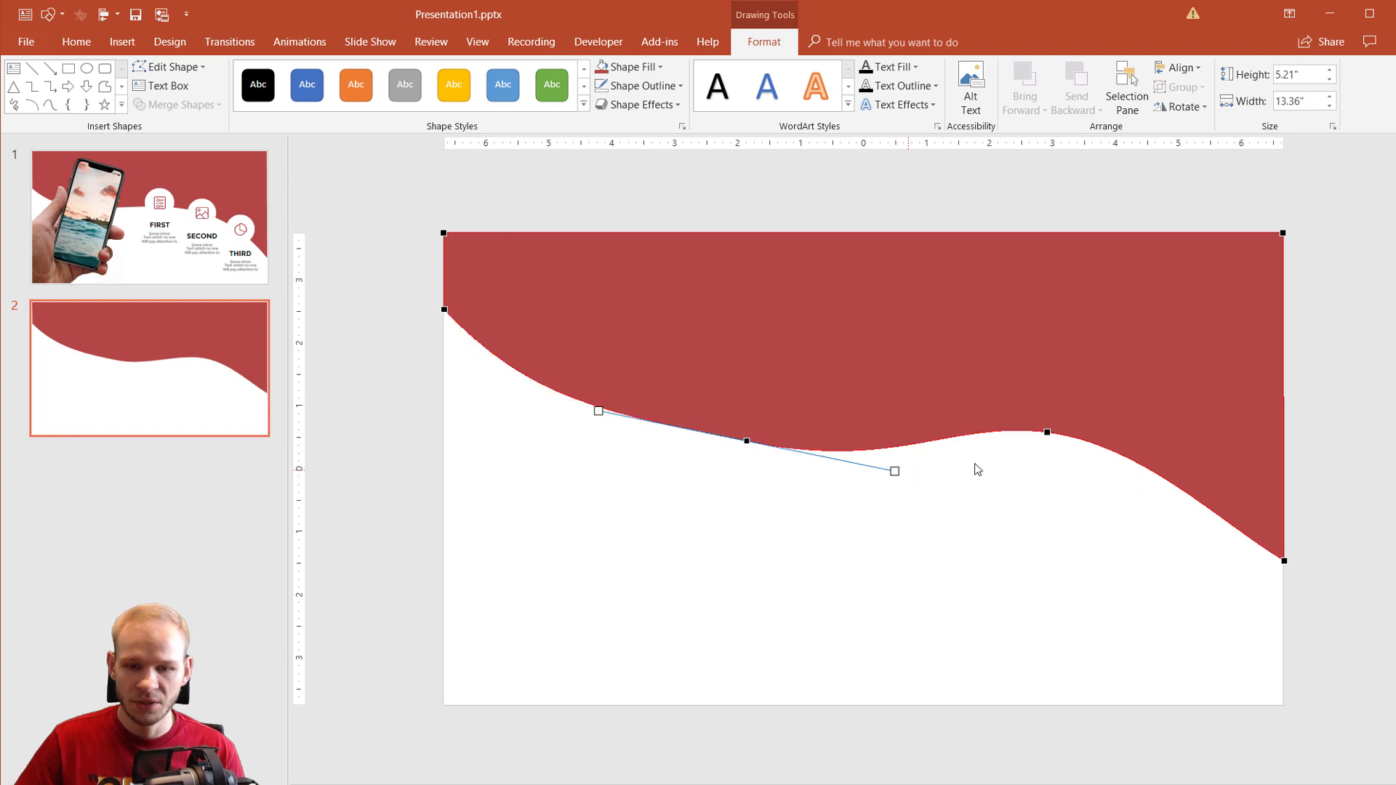
# Shift the middle point and soften its bend and the left-edge curve, then reselect the finished wave
pyautogui.click(1046, 433)
pyautogui.moveTo(1045, 433); pyautogui.dragTo(1084, 447)
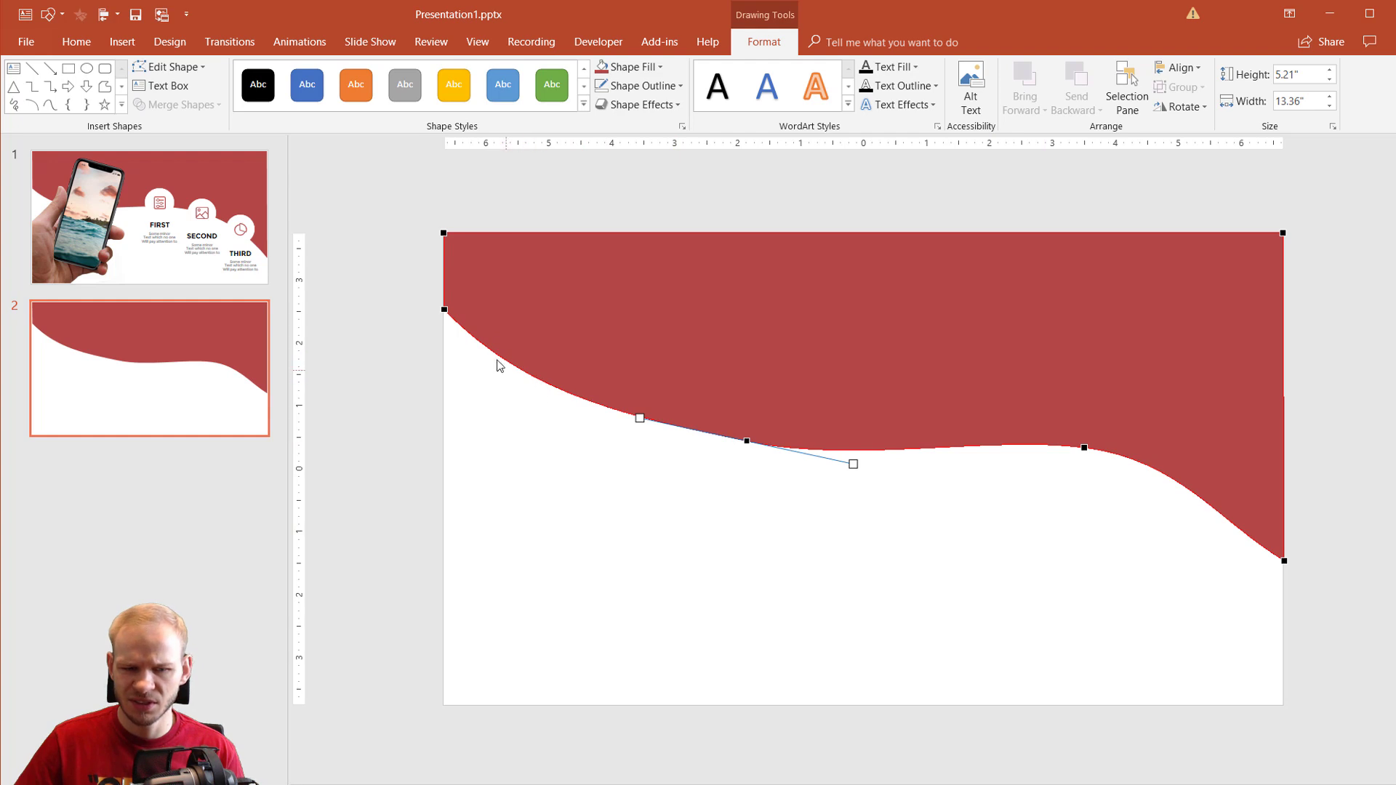
pyautogui.moveTo(639, 416)
pyautogui.mouseDown()
pyautogui.moveTo(609, 409)
pyautogui.moveTo(625, 415)
pyautogui.mouseUp()
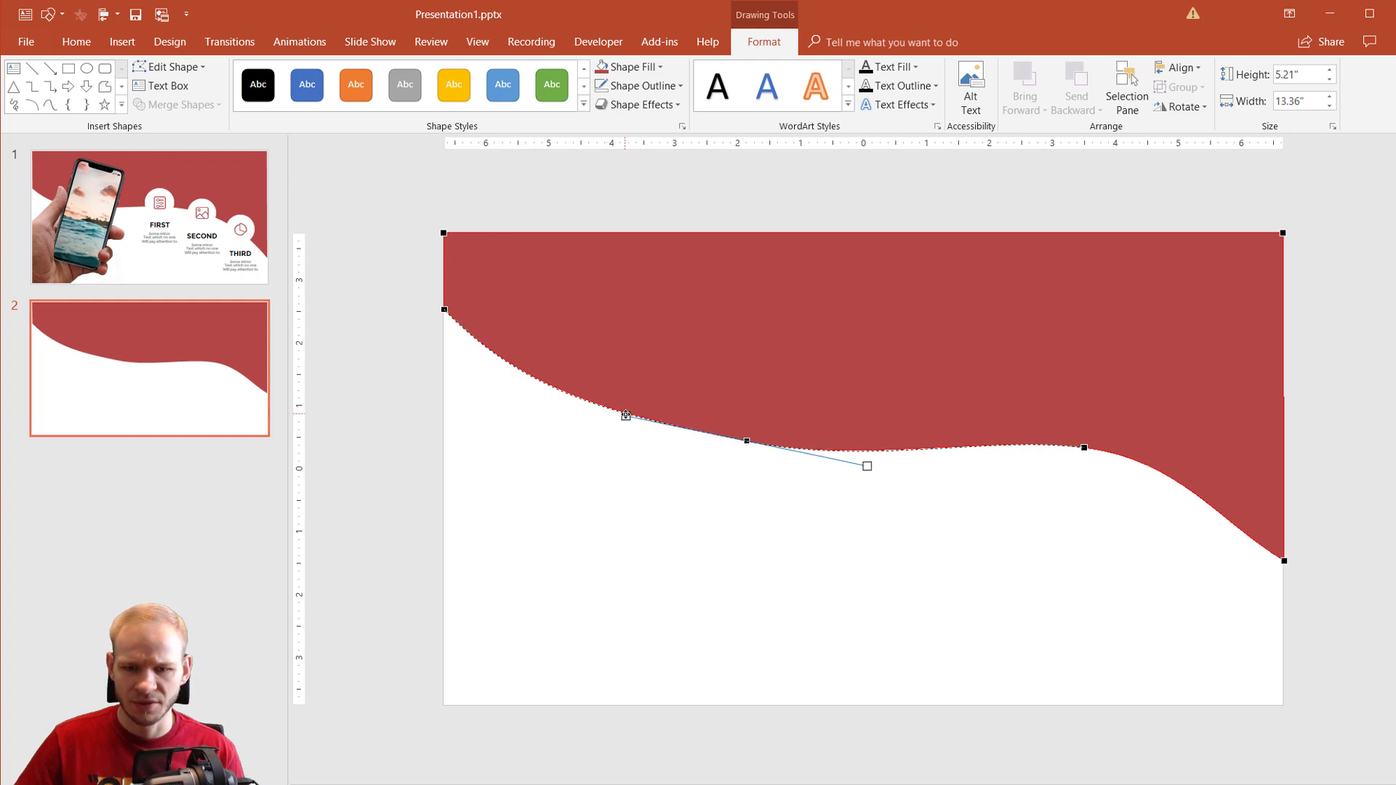
pyautogui.click(443, 311)
pyautogui.moveTo(530, 399)
pyautogui.mouseDown()
pyautogui.moveTo(577, 439)
pyautogui.moveTo(628, 447)
pyautogui.moveTo(501, 357)
pyautogui.mouseUp()
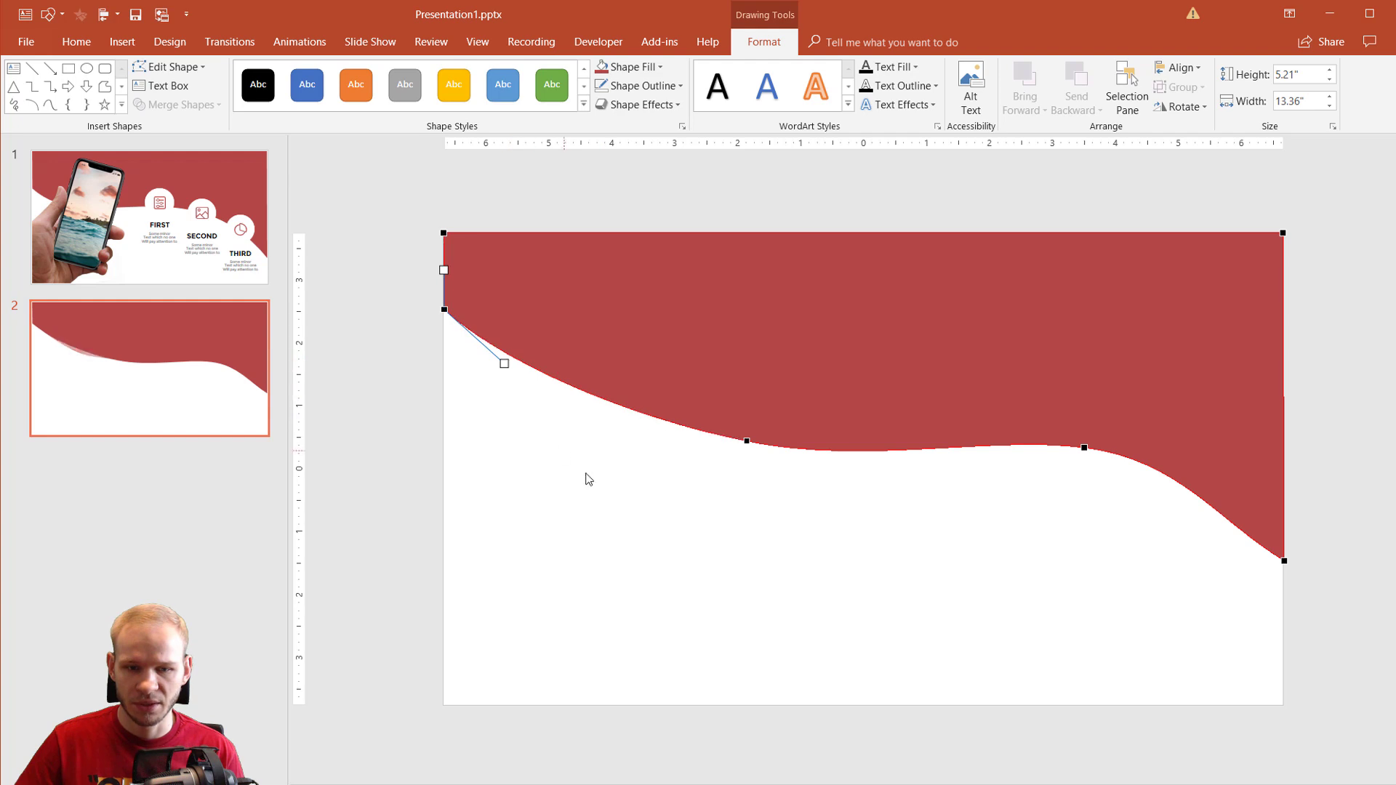
pyautogui.click(529, 439)
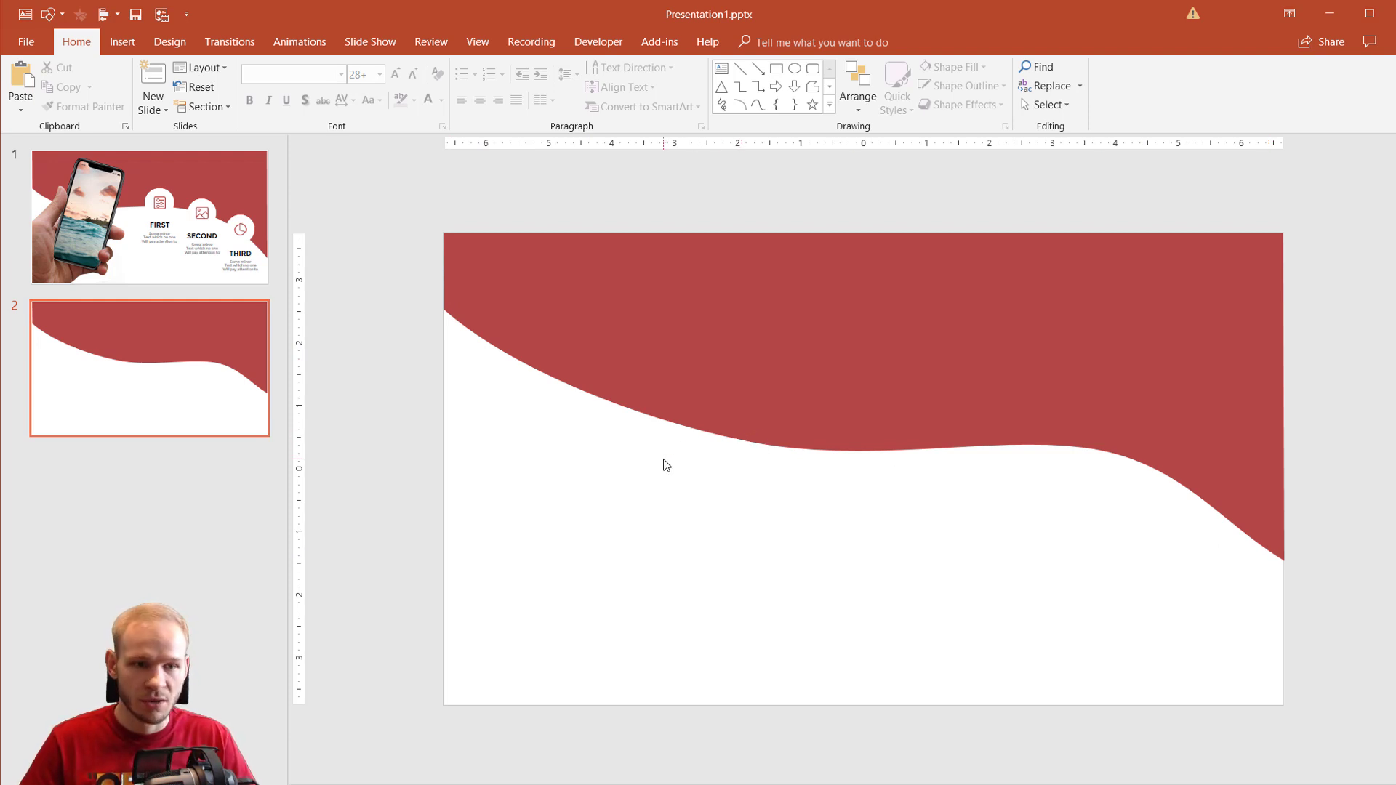
pyautogui.click(746, 400)
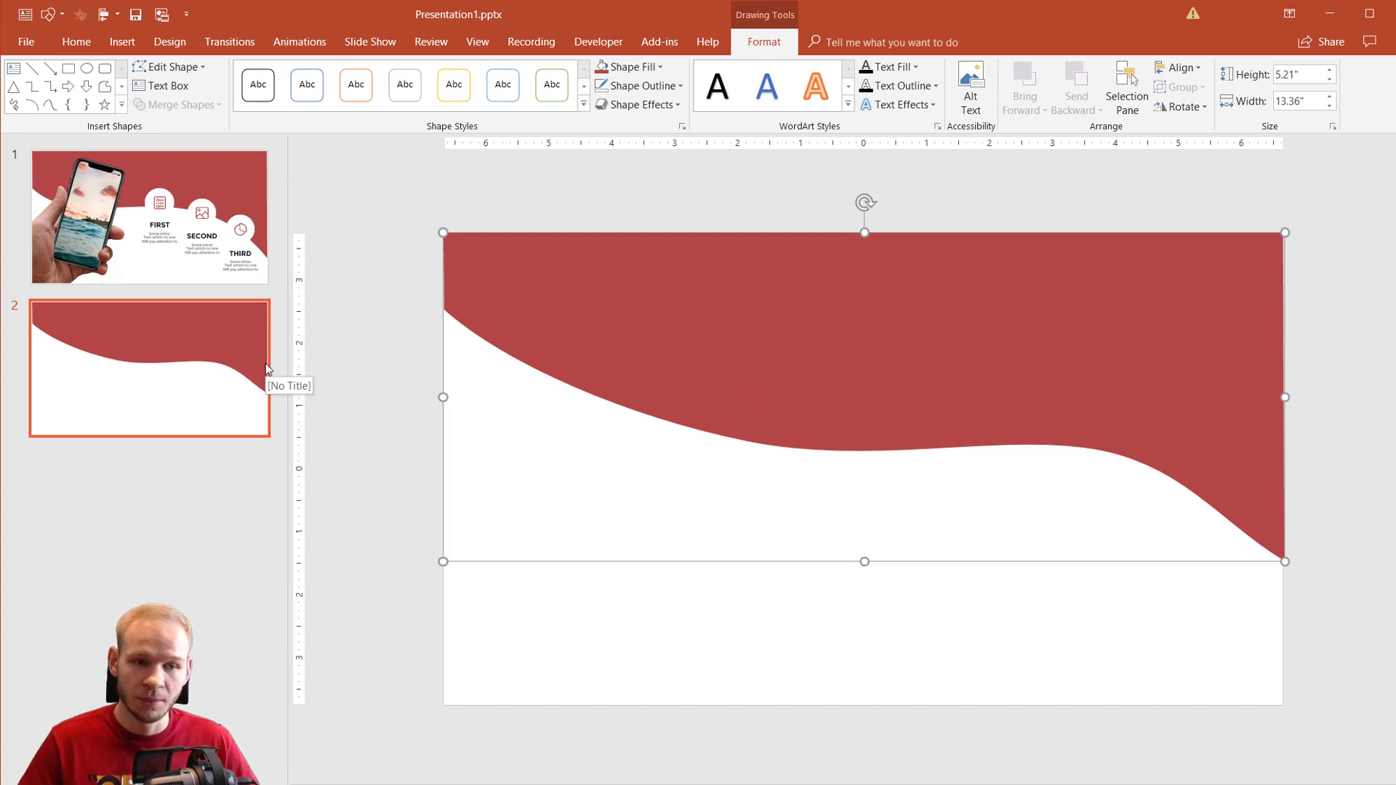
# Duplicate slide 2 as slide 3, turning its wave upside down and moving it to the bottom
pyautogui.click(127, 369)
pyautogui.hotkey('ctrl', 'c')
pyautogui.hotkey('ctrl', 'v')
pyautogui.click(1008, 288)
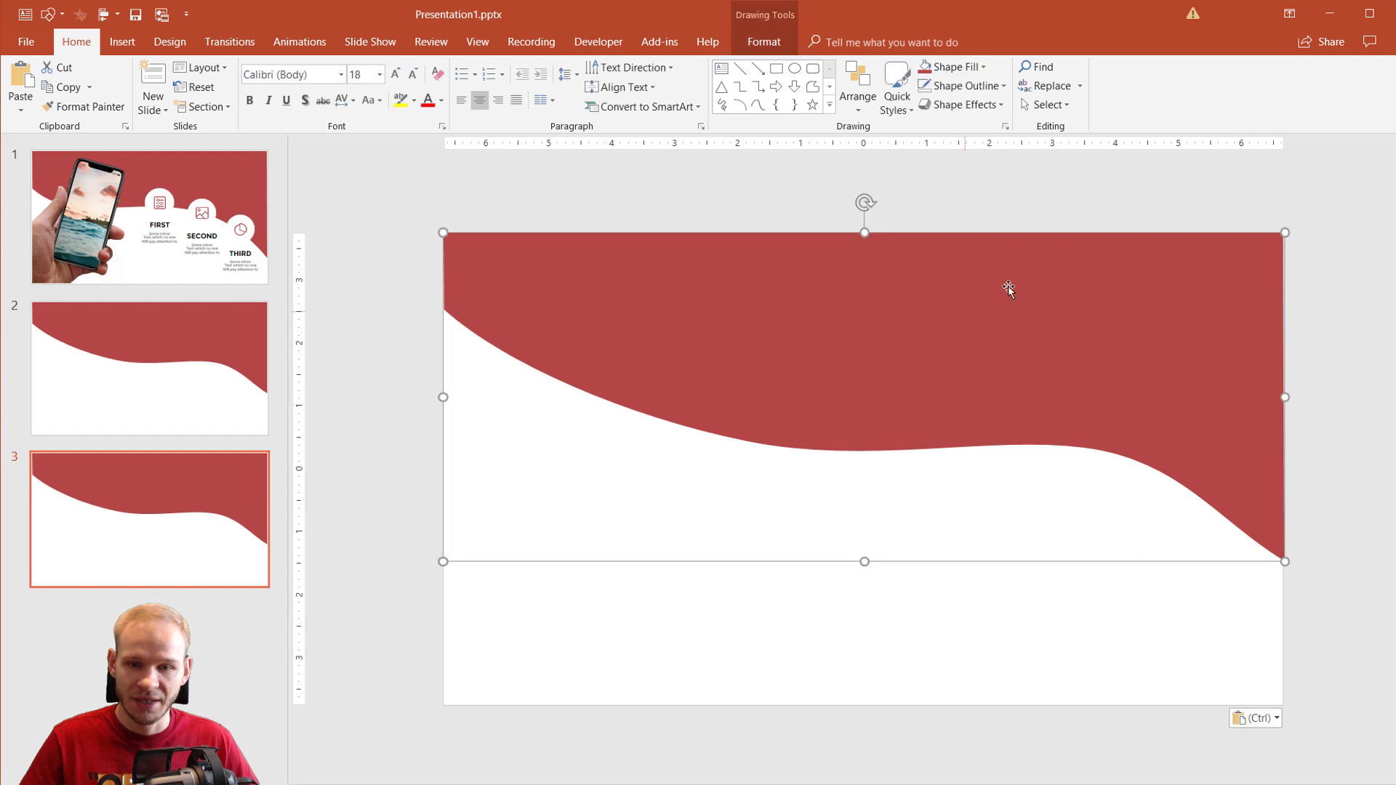
pyautogui.moveTo(871, 201); pyautogui.dragTo(861, 519)
pyautogui.moveTo(737, 456); pyautogui.dragTo(735, 598)
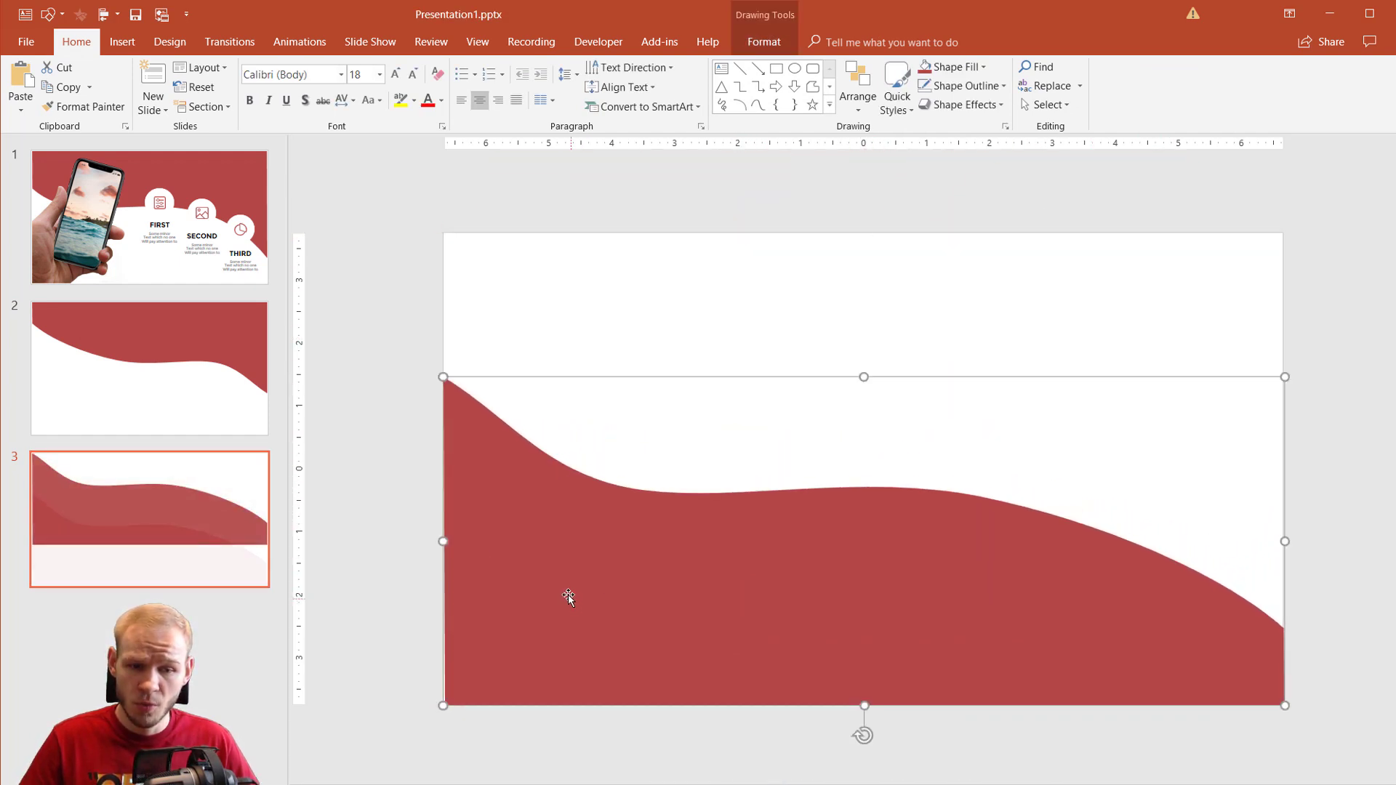
# Duplicate slide 3 as slide 4 and mirror its wave left to right across the full width
pyautogui.click(178, 539)
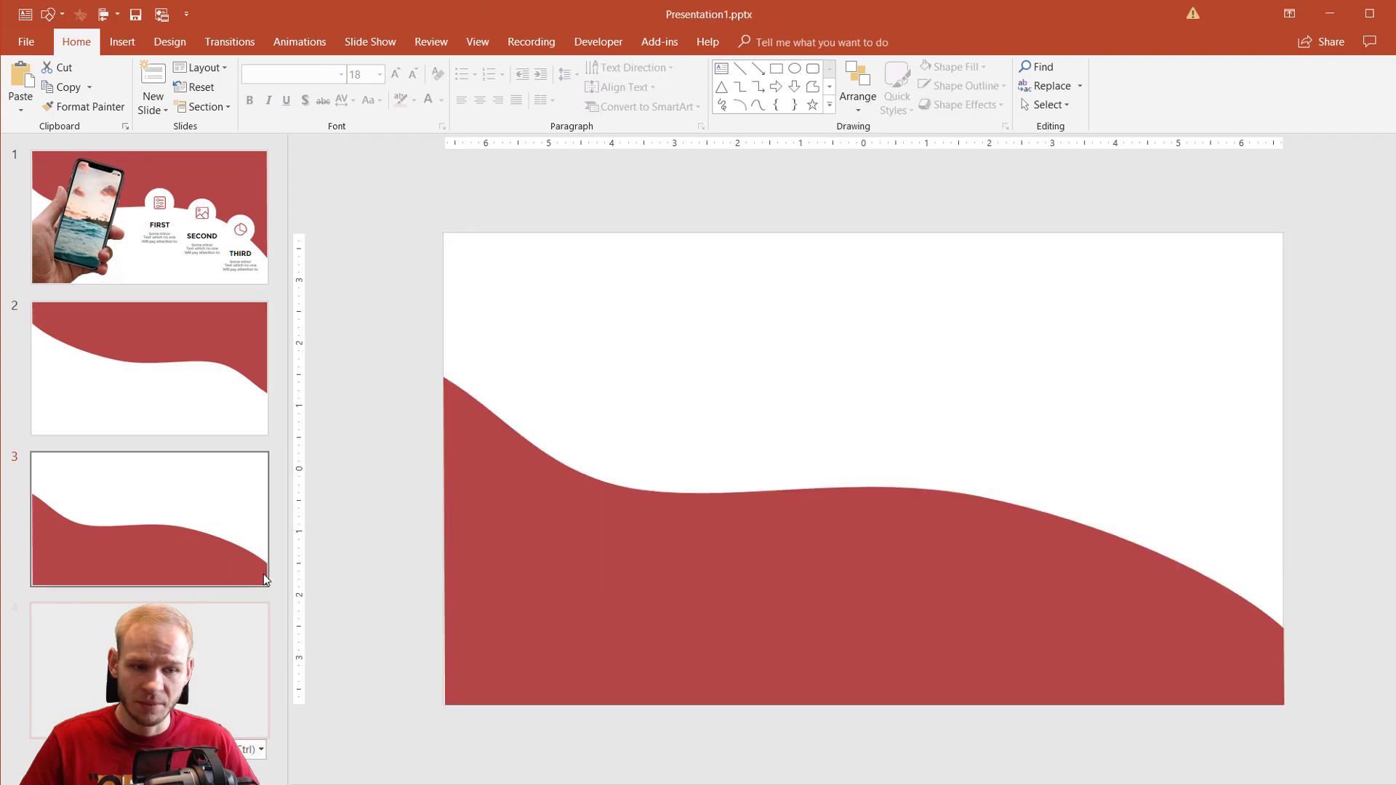
pyautogui.hotkey('ctrl', 'c')
pyautogui.hotkey('ctrl', 'v')
pyautogui.click(461, 544)
pyautogui.moveTo(443, 539); pyautogui.dragTo(1258, 502)
pyautogui.moveTo(1340, 598); pyautogui.dragTo(1265, 595)
pyautogui.moveTo(1139, 541); pyautogui.dragTo(443, 538)
pyautogui.click(368, 580)
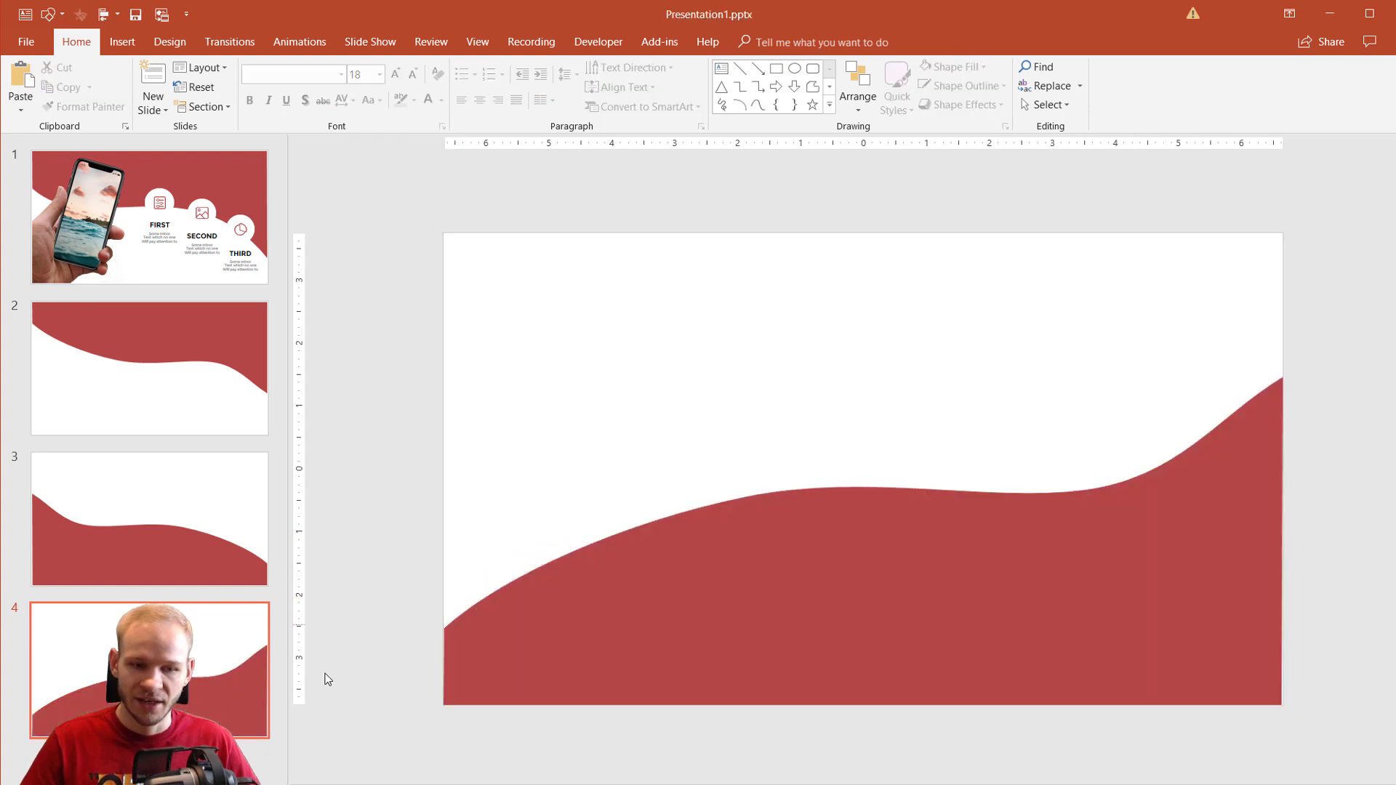
# Duplicate slide 4 as slide 5, rotating the wave 90° and fitting it full-height along the right edge
pyautogui.click(218, 669)
pyautogui.hotkey('ctrl', 'c')
pyautogui.hotkey('ctrl', 'v')
pyautogui.click(793, 601)
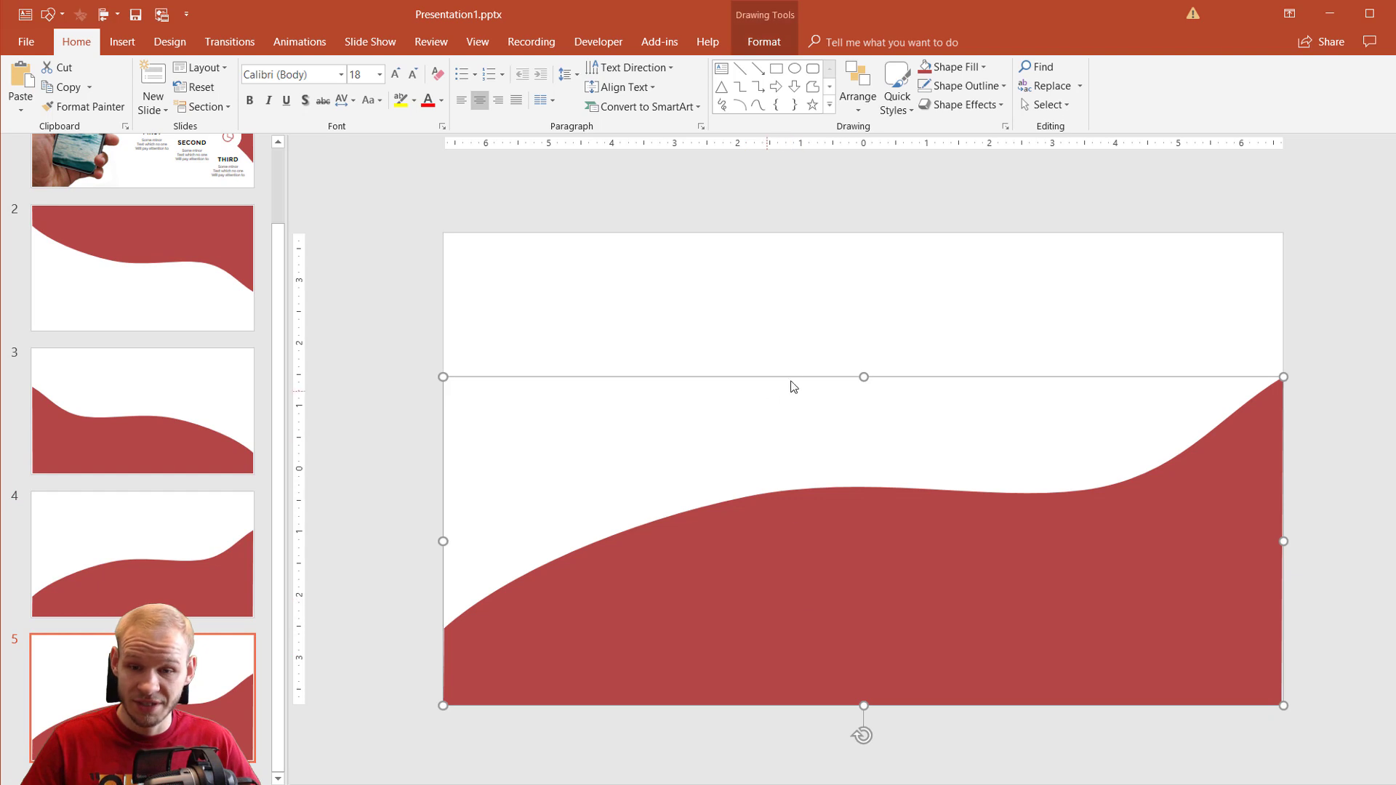
pyautogui.moveTo(863, 734); pyautogui.dragTo(1056, 542)
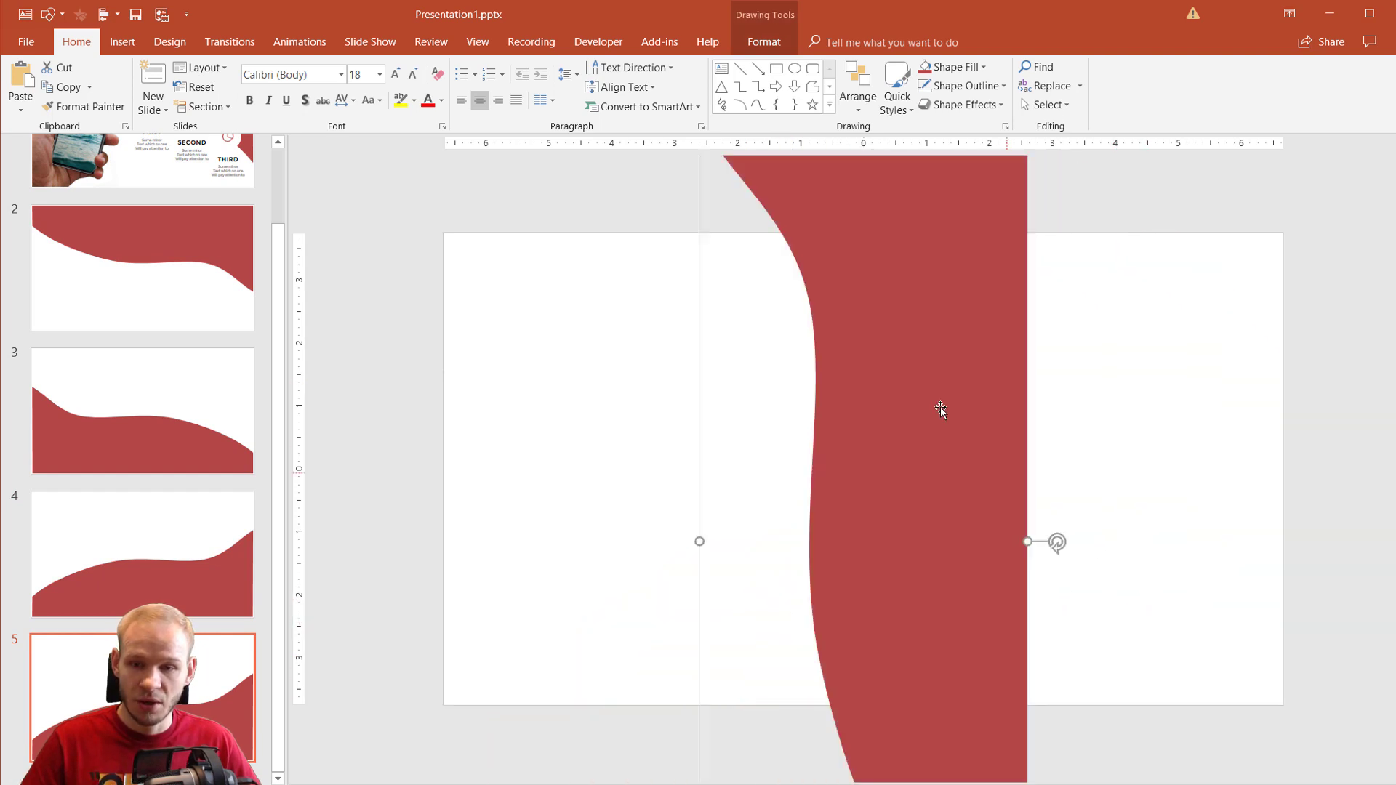
pyautogui.keyDown('ctrl'); pyautogui.scroll(-2, 993, 681); pyautogui.keyUp('ctrl')
pyautogui.keyDown('ctrl'); pyautogui.scroll(-1, 961, 689); pyautogui.keyUp('ctrl')
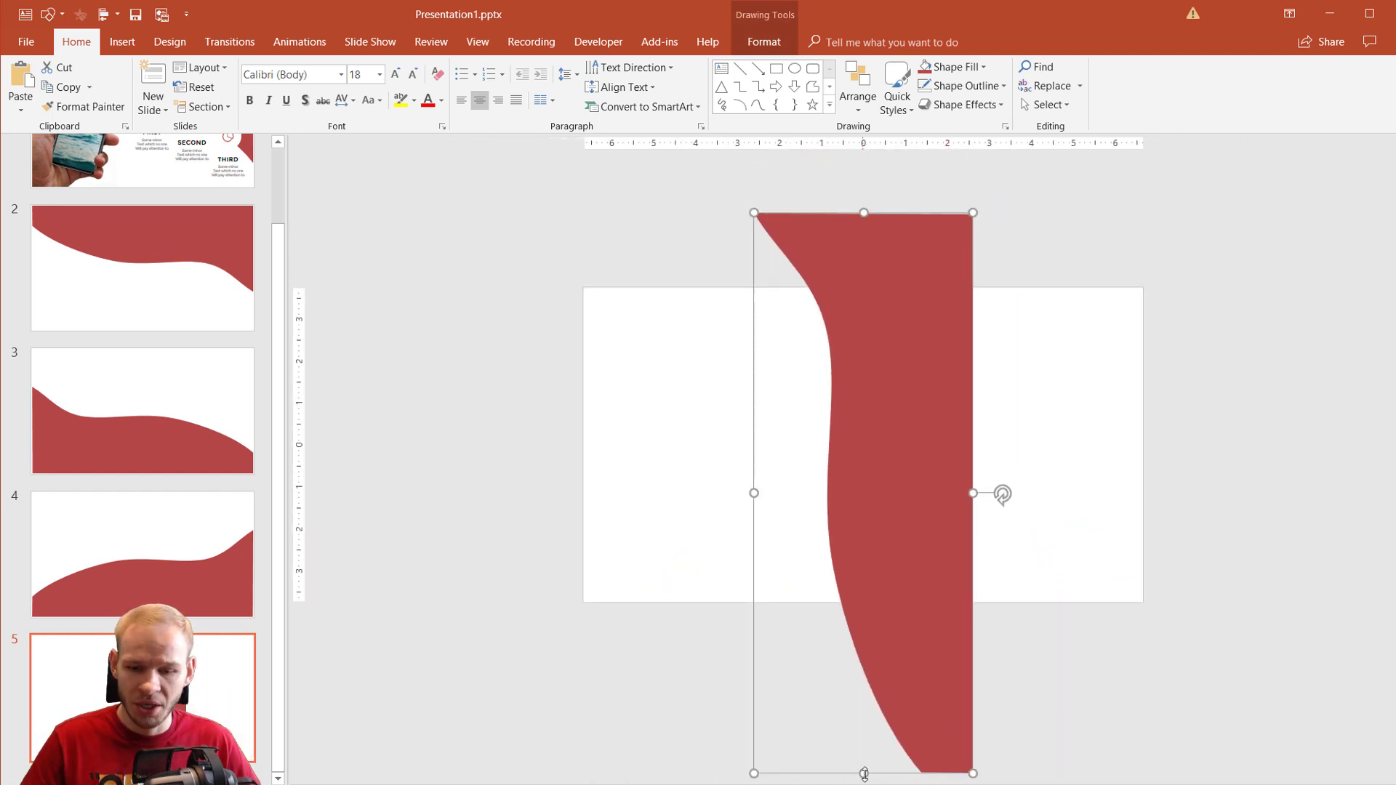
pyautogui.moveTo(864, 773); pyautogui.dragTo(1044, 446)
pyautogui.moveTo(1034, 601); pyautogui.dragTo(1034, 626)
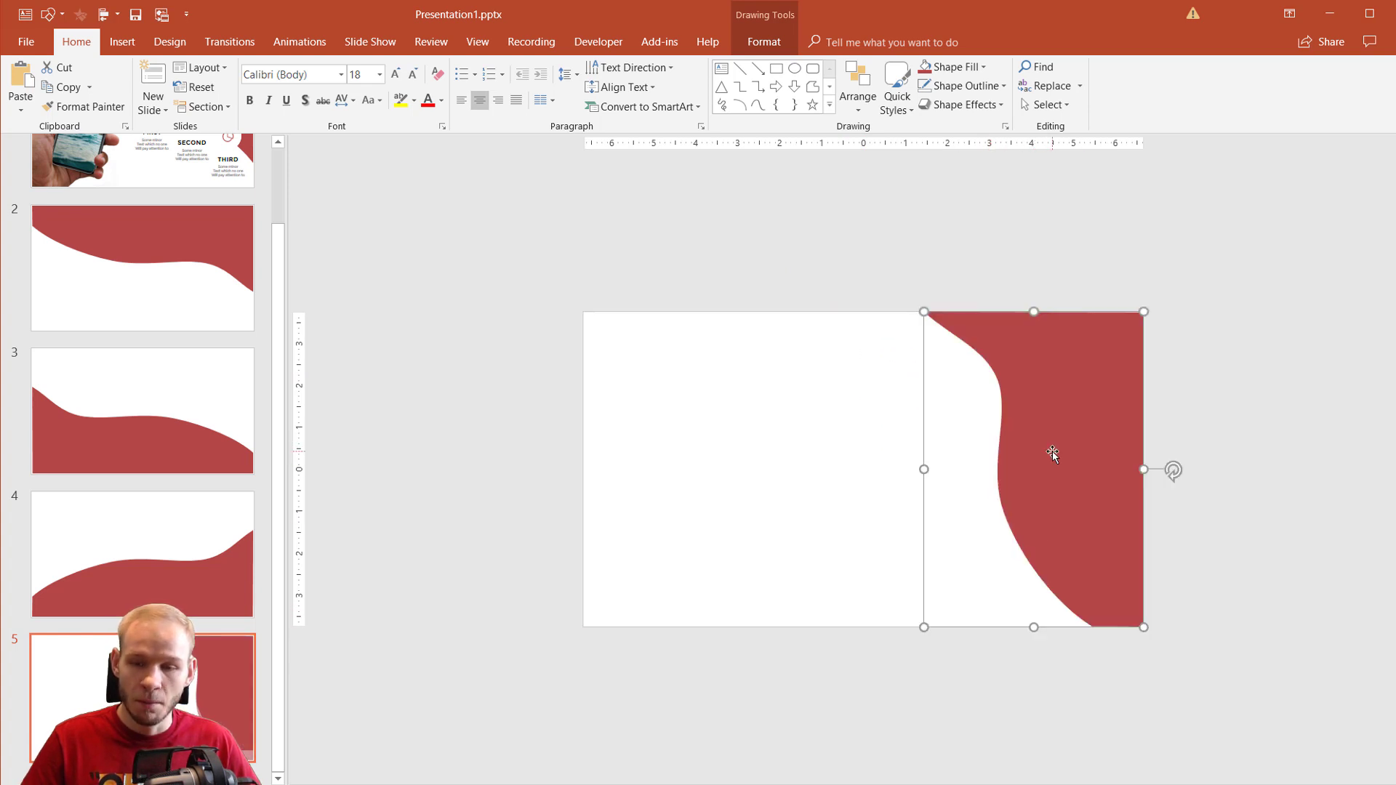
pyautogui.keyDown('ctrl'); pyautogui.scroll(1, 1054, 450); pyautogui.keyUp('ctrl')
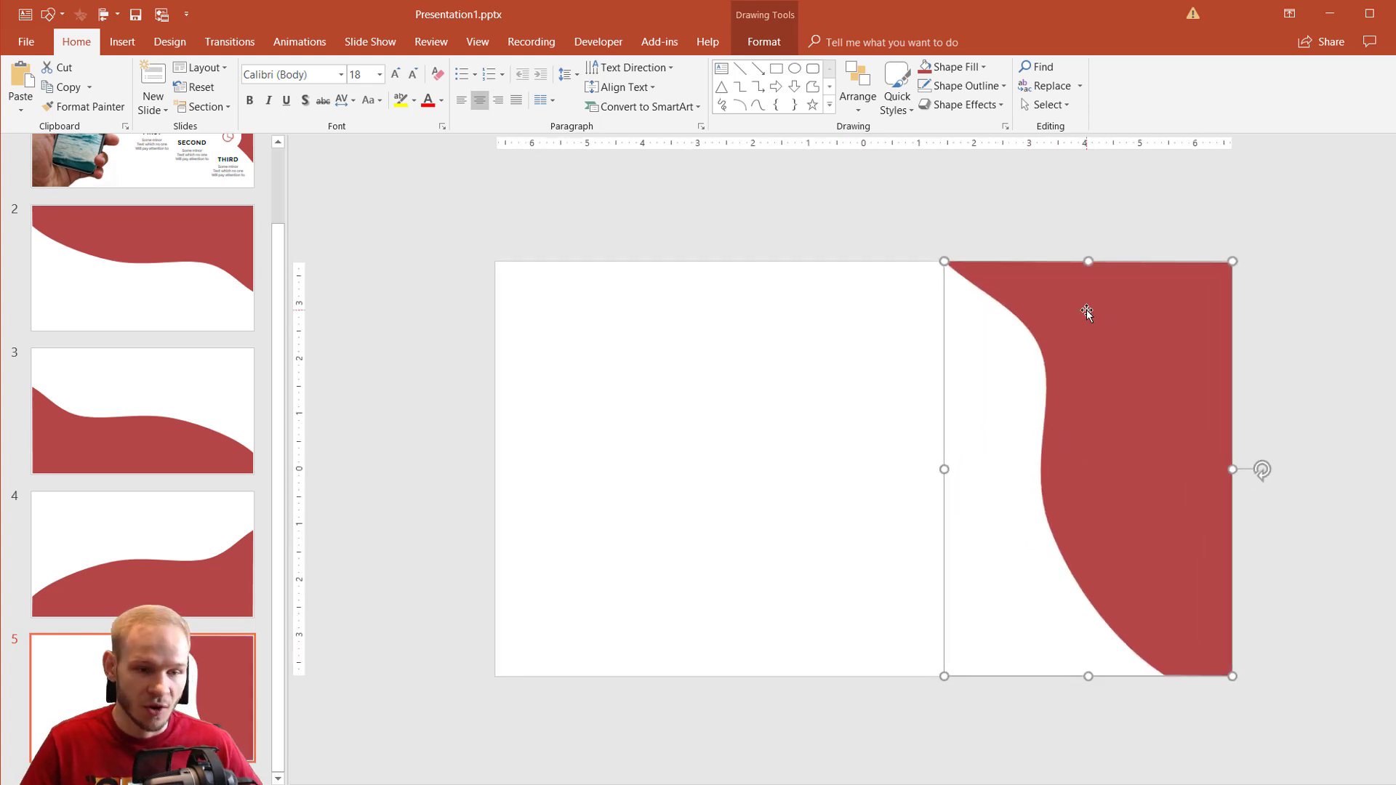
# Edit the wave's points, moving the bottom, middle, upper and top vertices into gentler curves
pyautogui.rightClick(1051, 390)
pyautogui.click(1120, 512)
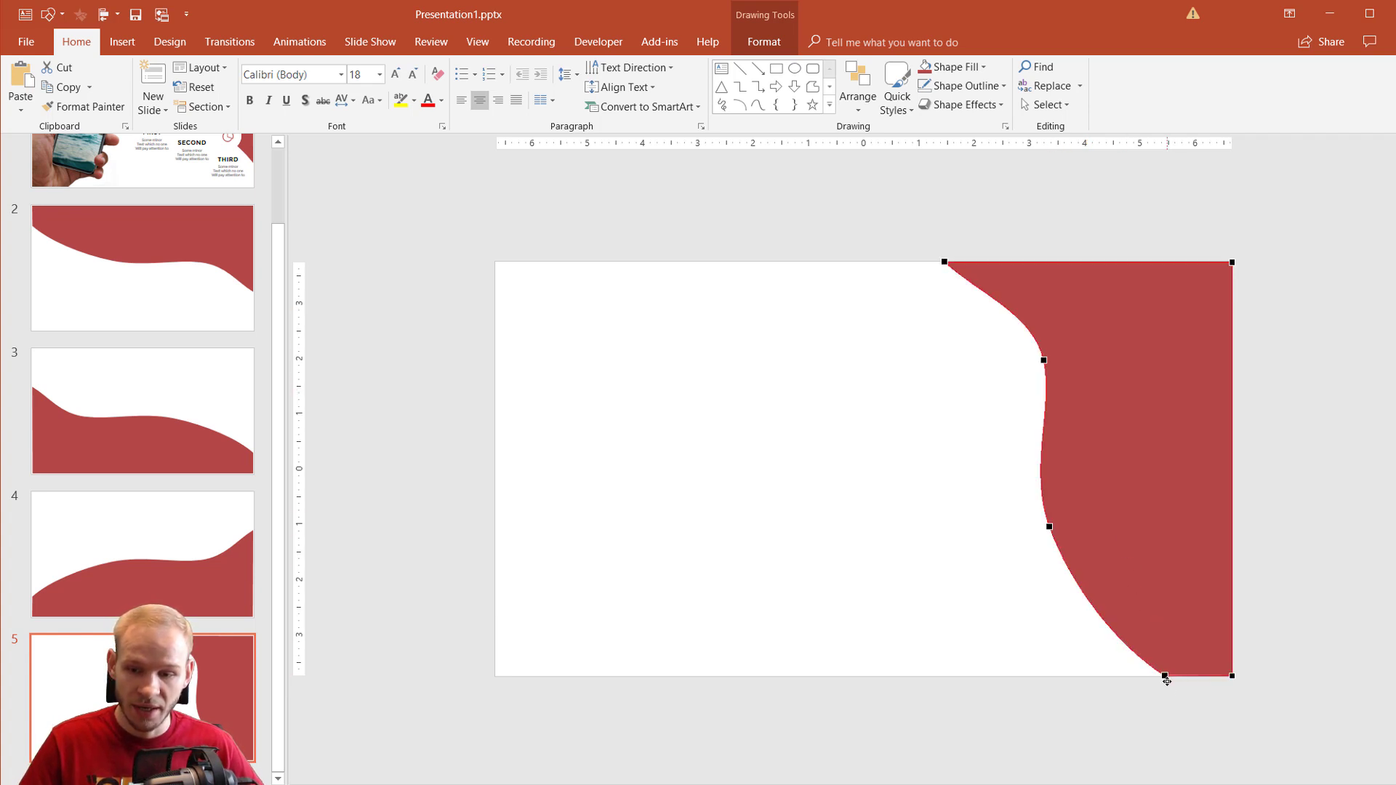
pyautogui.moveTo(1110, 680); pyautogui.dragTo(1084, 592)
pyautogui.moveTo(1049, 527); pyautogui.dragTo(1064, 505)
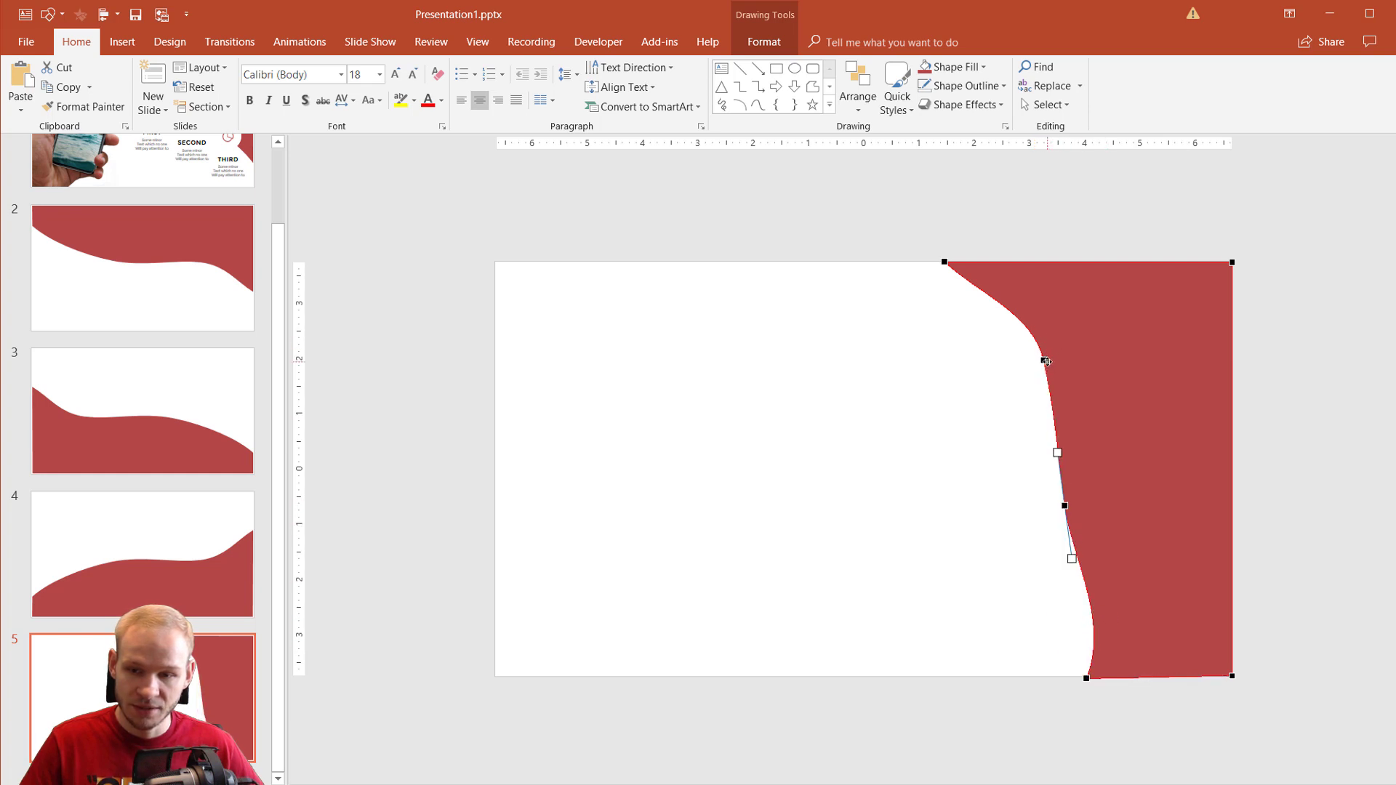
pyautogui.moveTo(1045, 361); pyautogui.dragTo(1073, 361)
pyautogui.moveTo(943, 260)
pyautogui.mouseDown()
pyautogui.moveTo(1171, 262)
pyautogui.moveTo(1126, 262)
pyautogui.mouseUp()
pyautogui.click(895, 575)
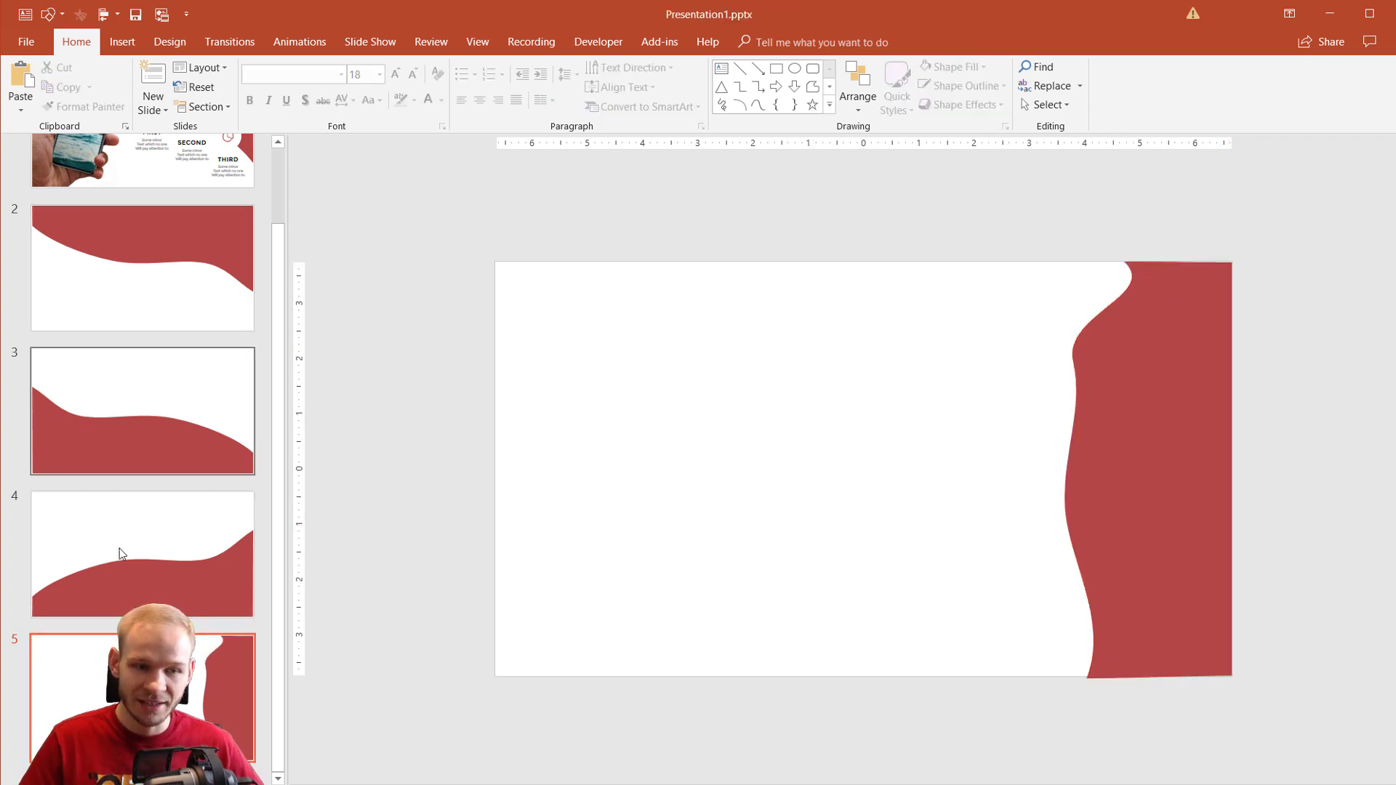
pyautogui.scroll(1, 111, 539)
pyautogui.scroll(-1, 243, 285)
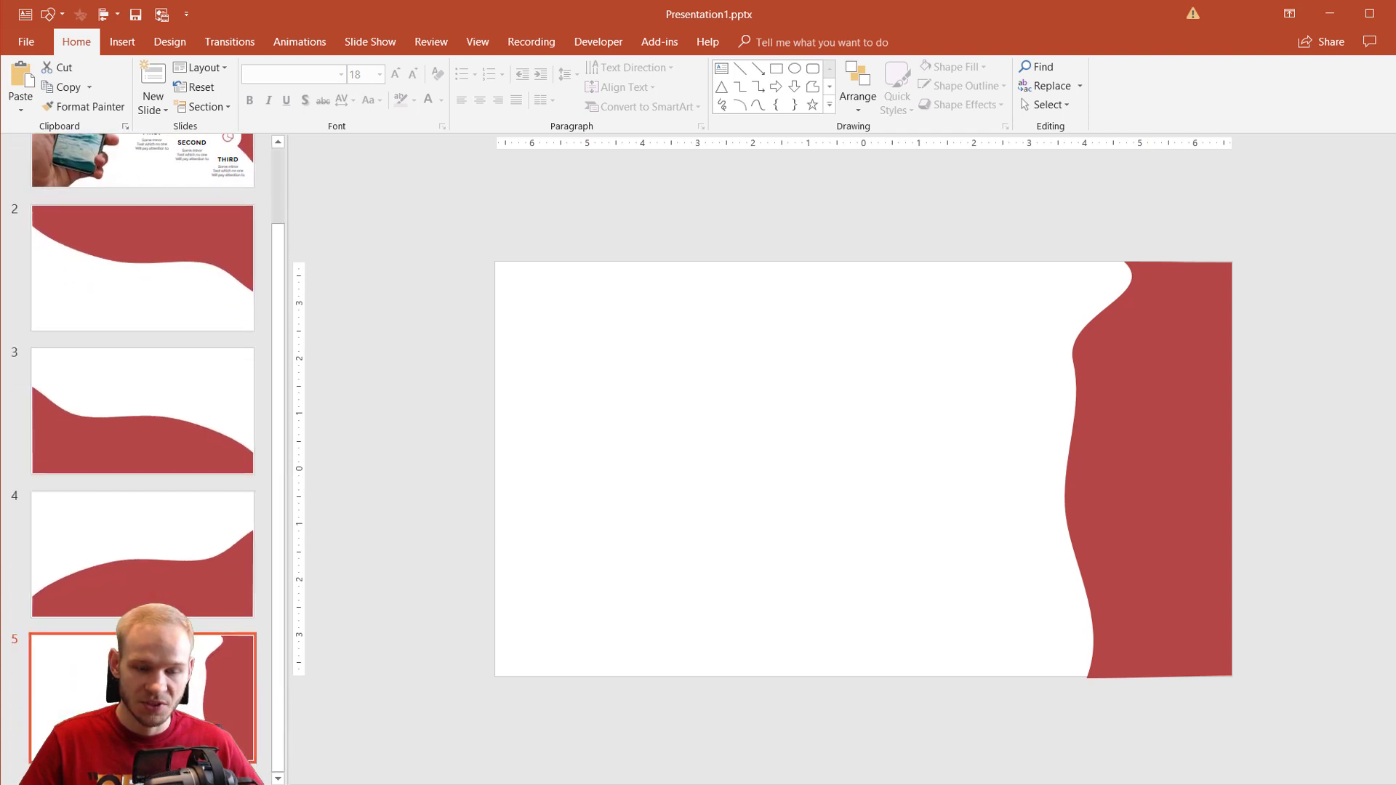